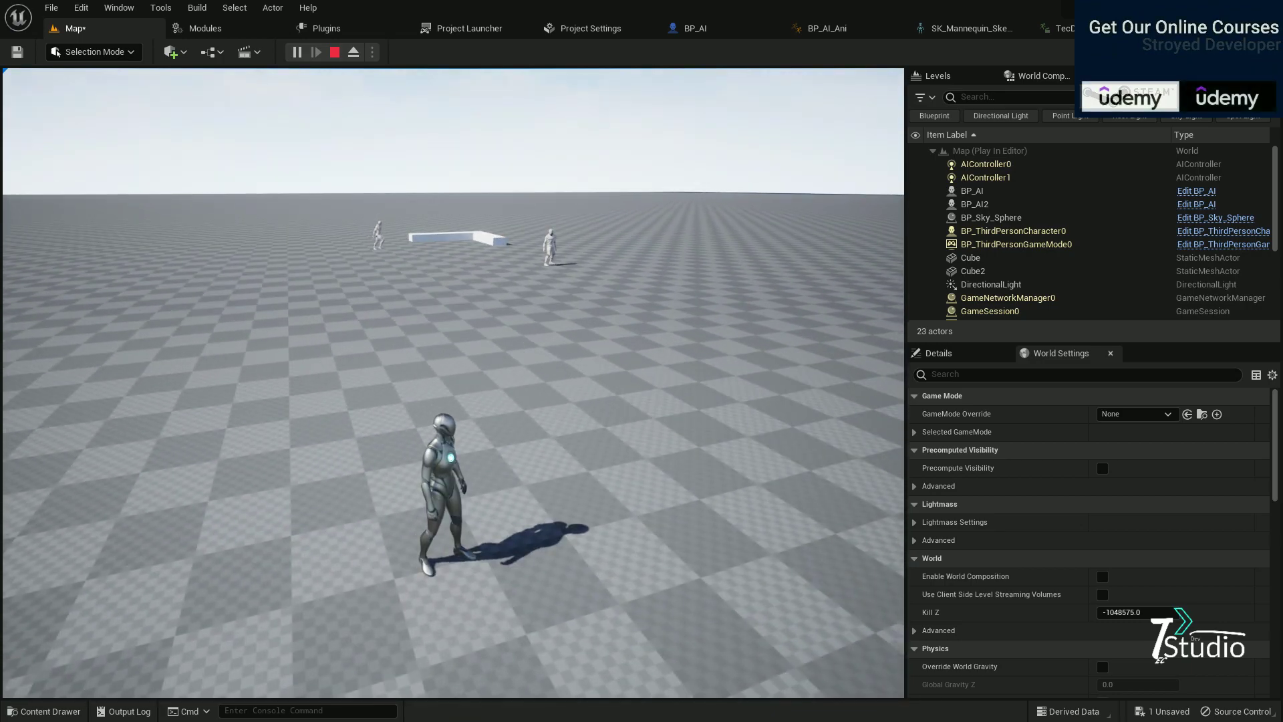
Step: Run the player character around the two AI characters and the cubes to examine how they chase and attack, then end the play session
key("w")
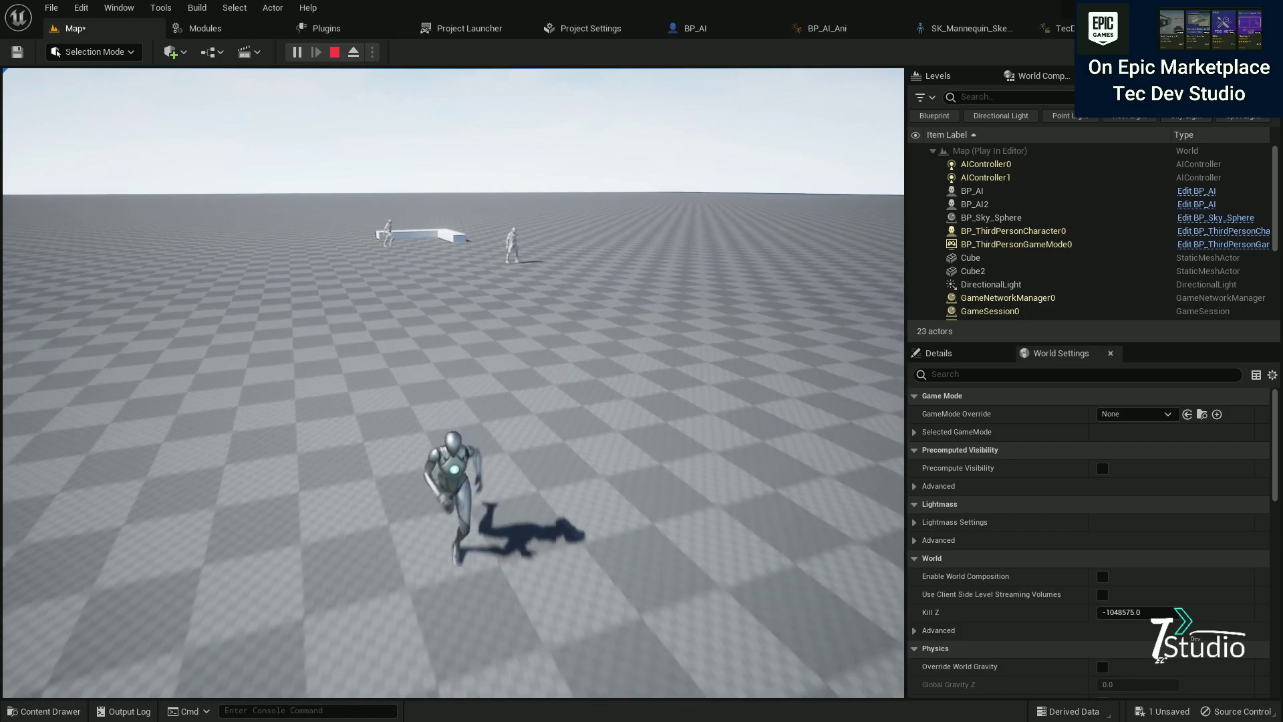
key("a")
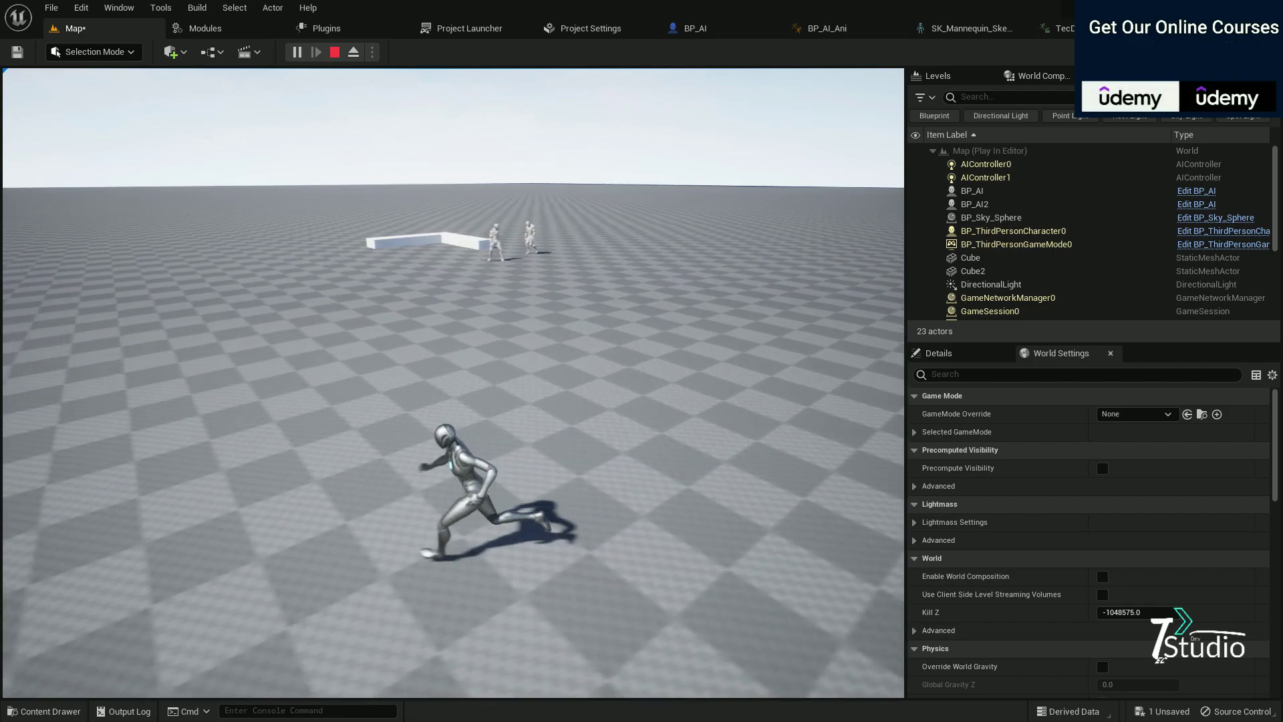
key("w")
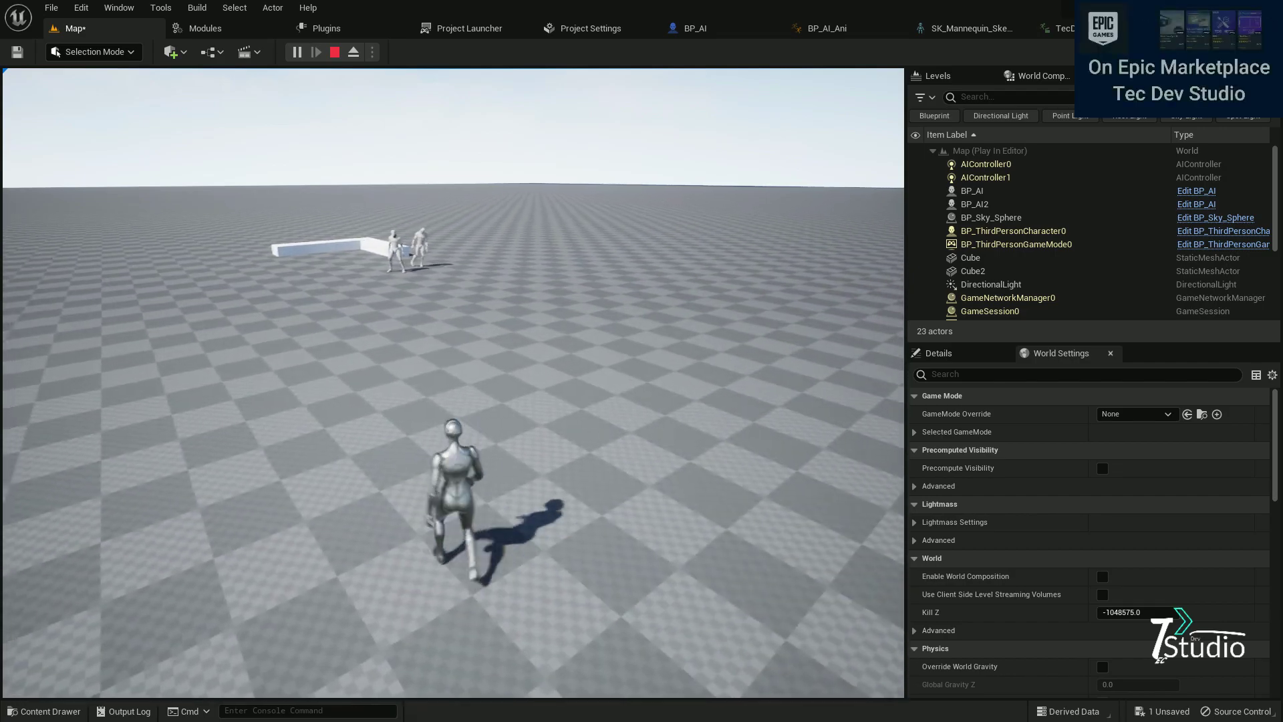
key("s")
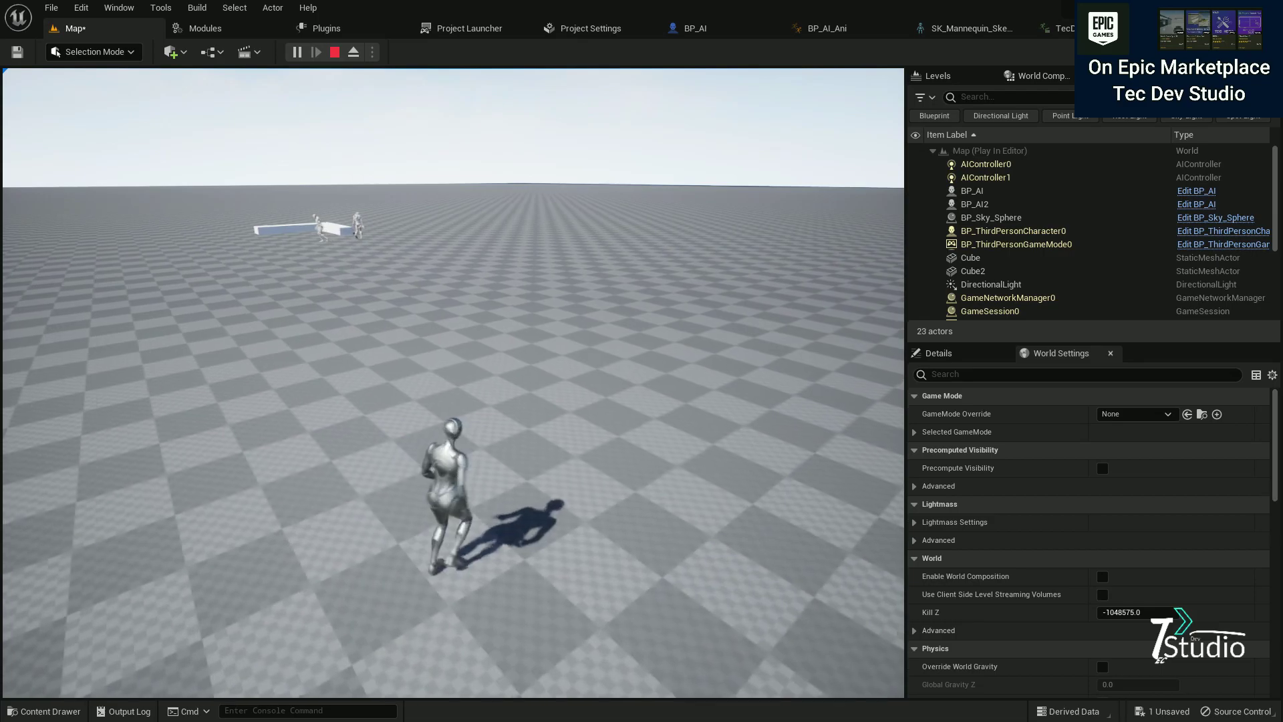
key("w")
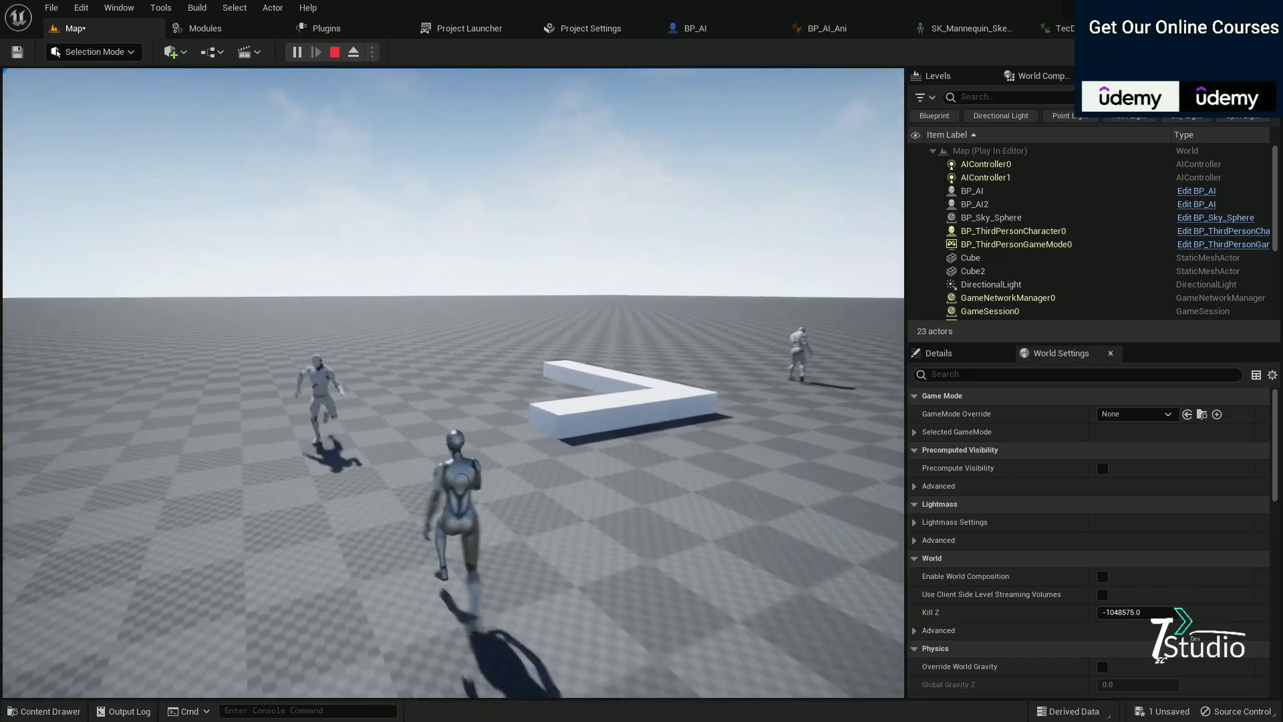
key("space")
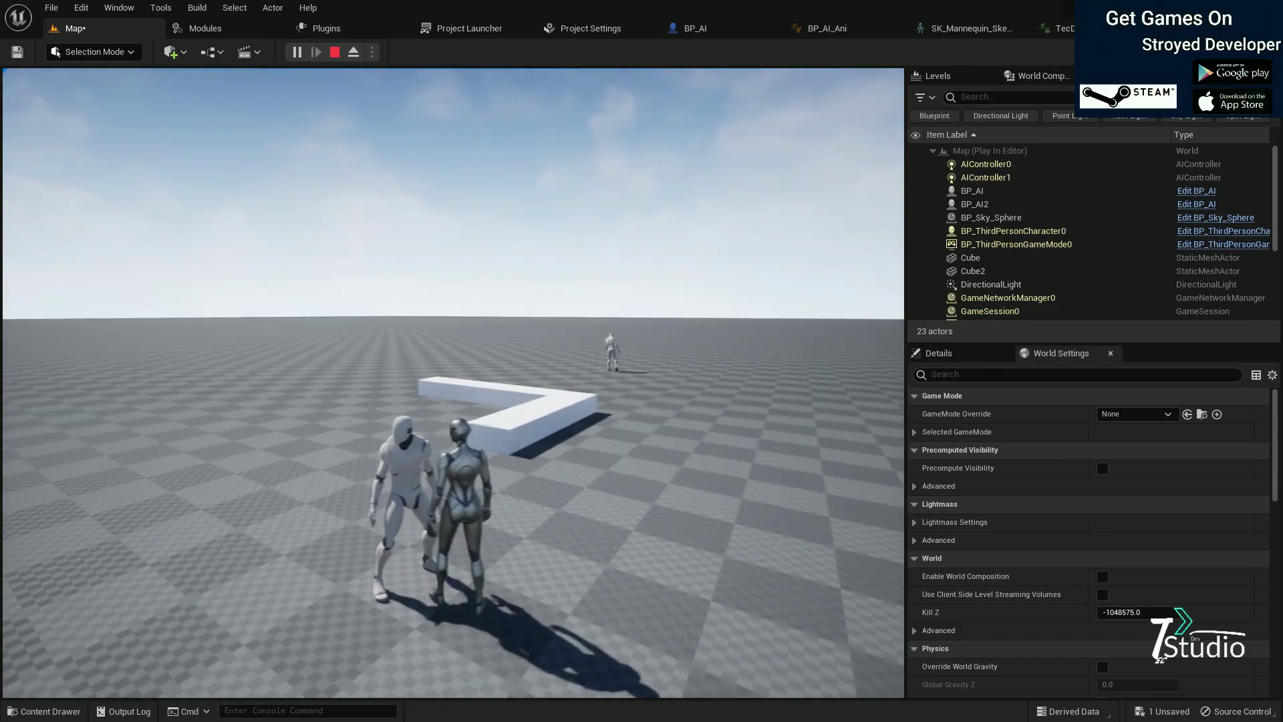
key("a")
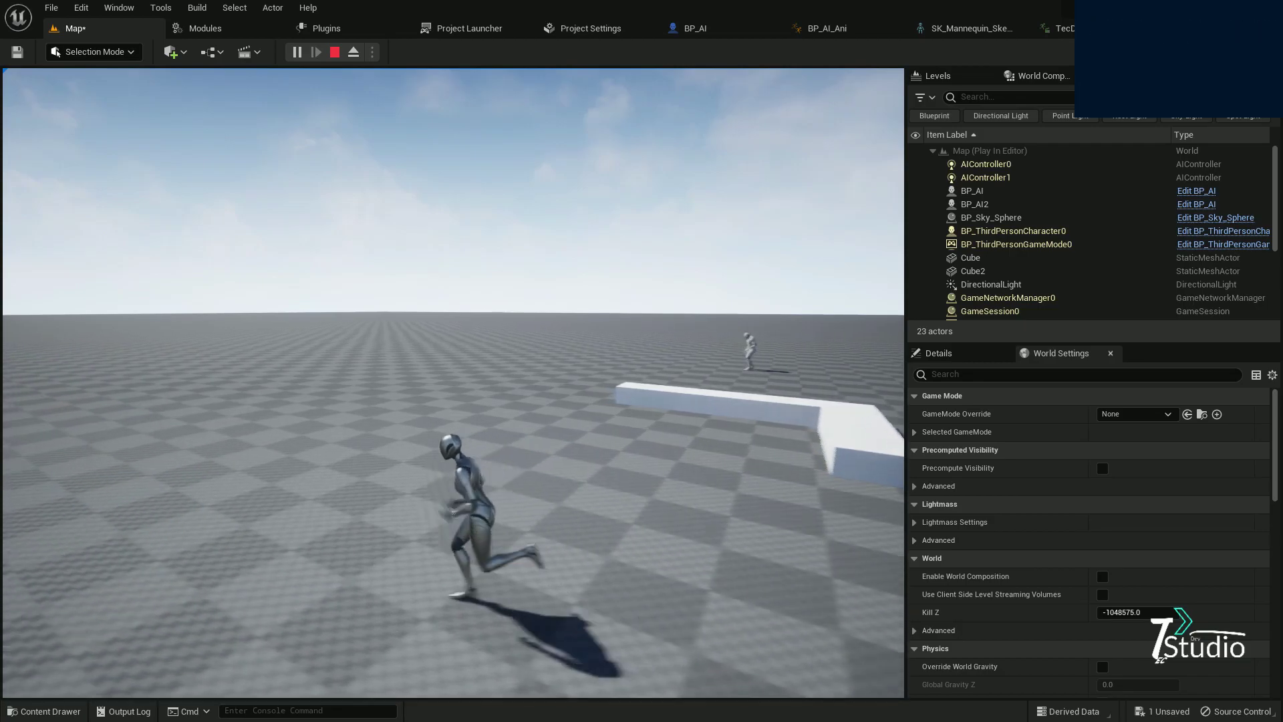
key("w")
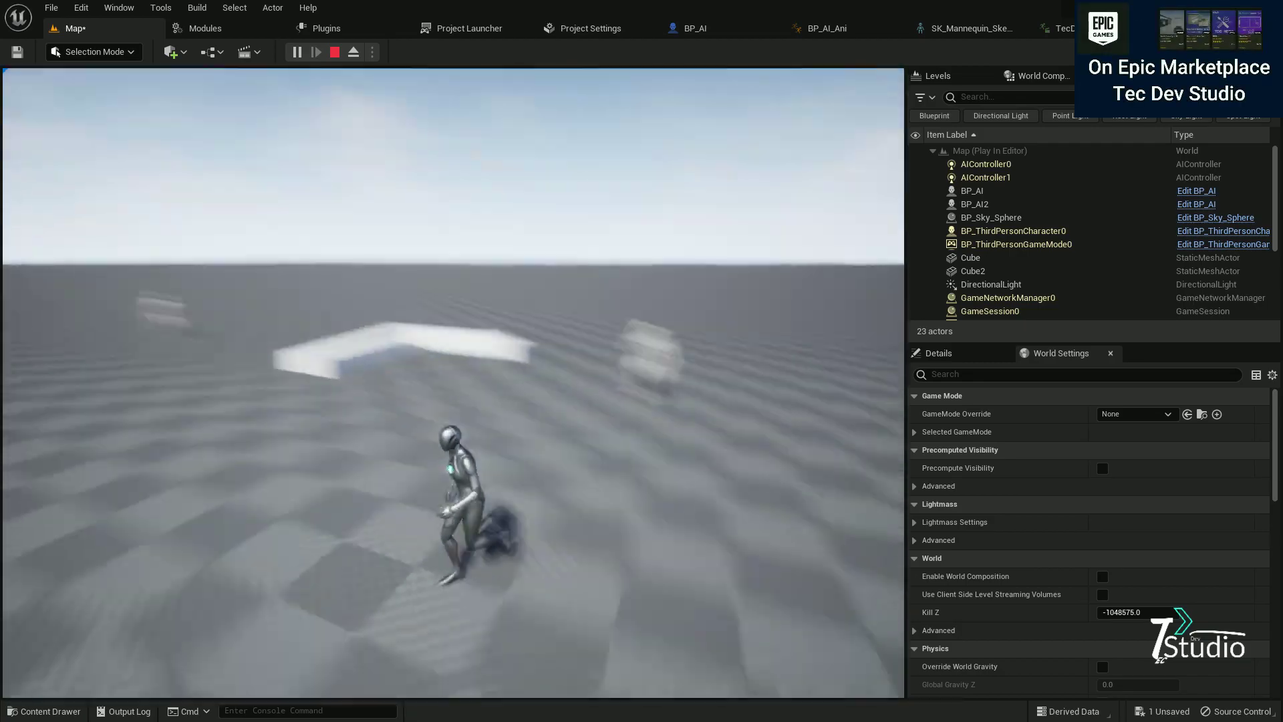
key("d")
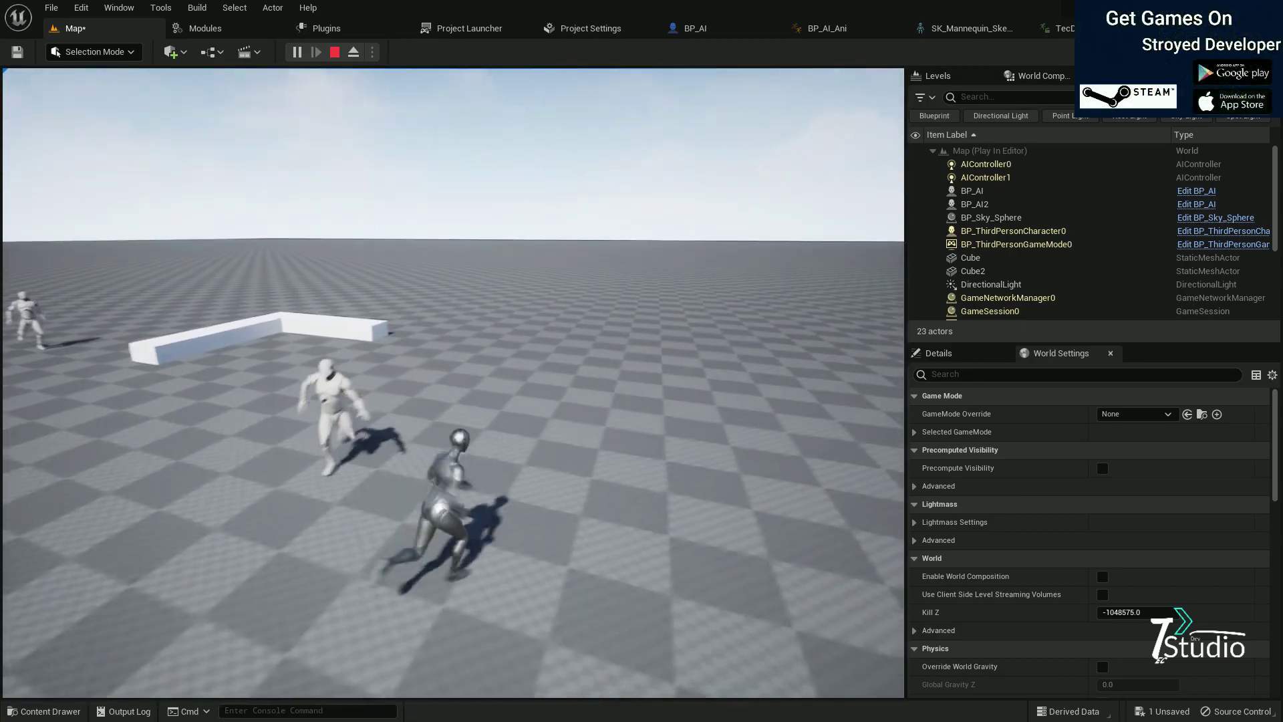
key("w")
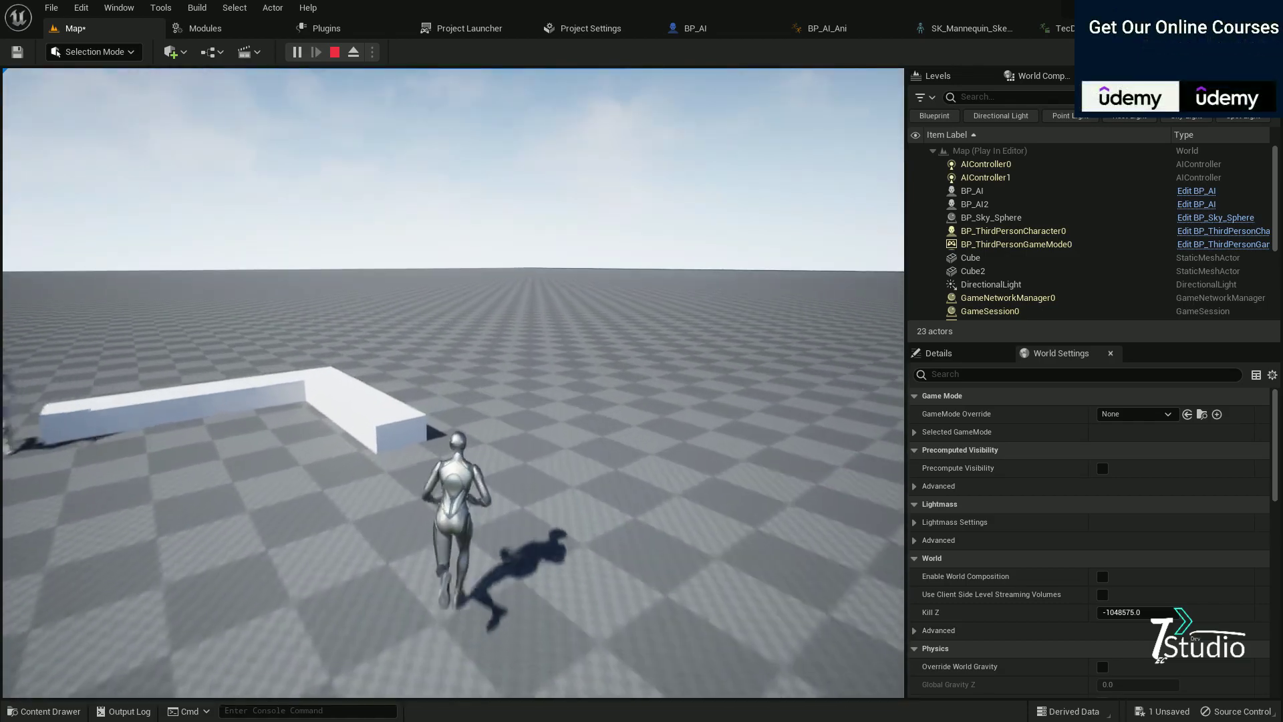
key("d")
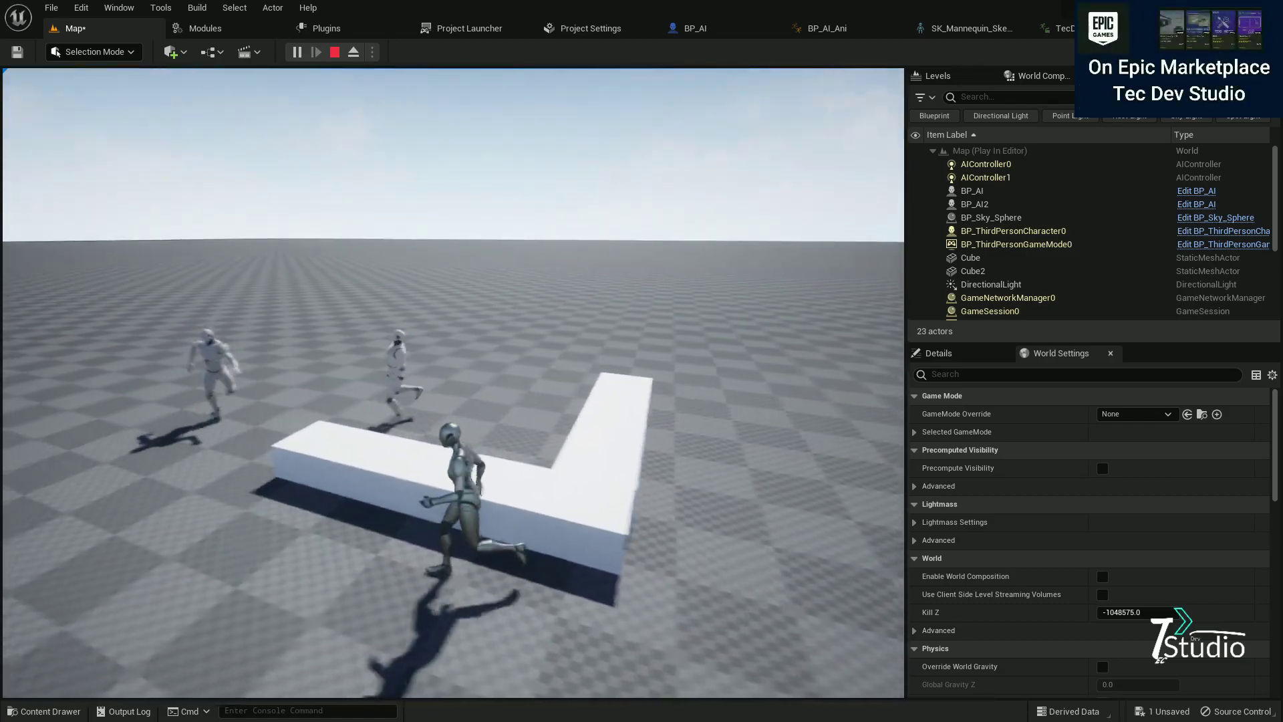
key("a")
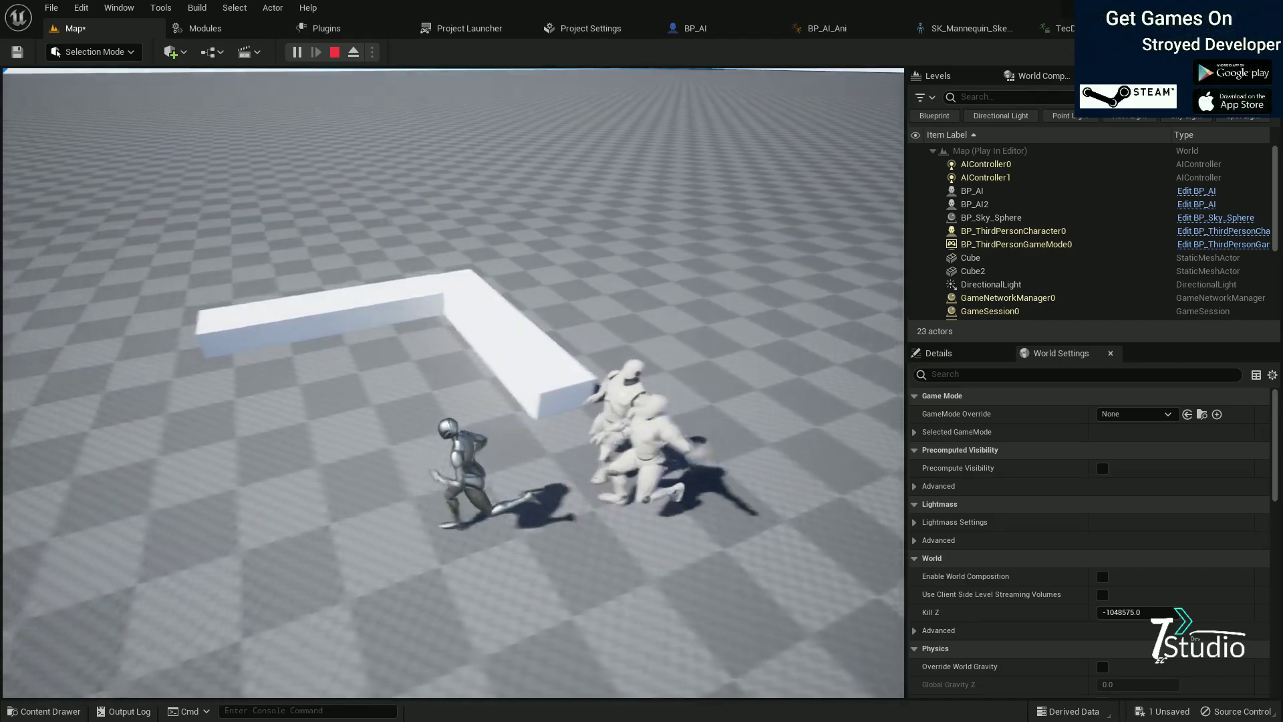
key("s")
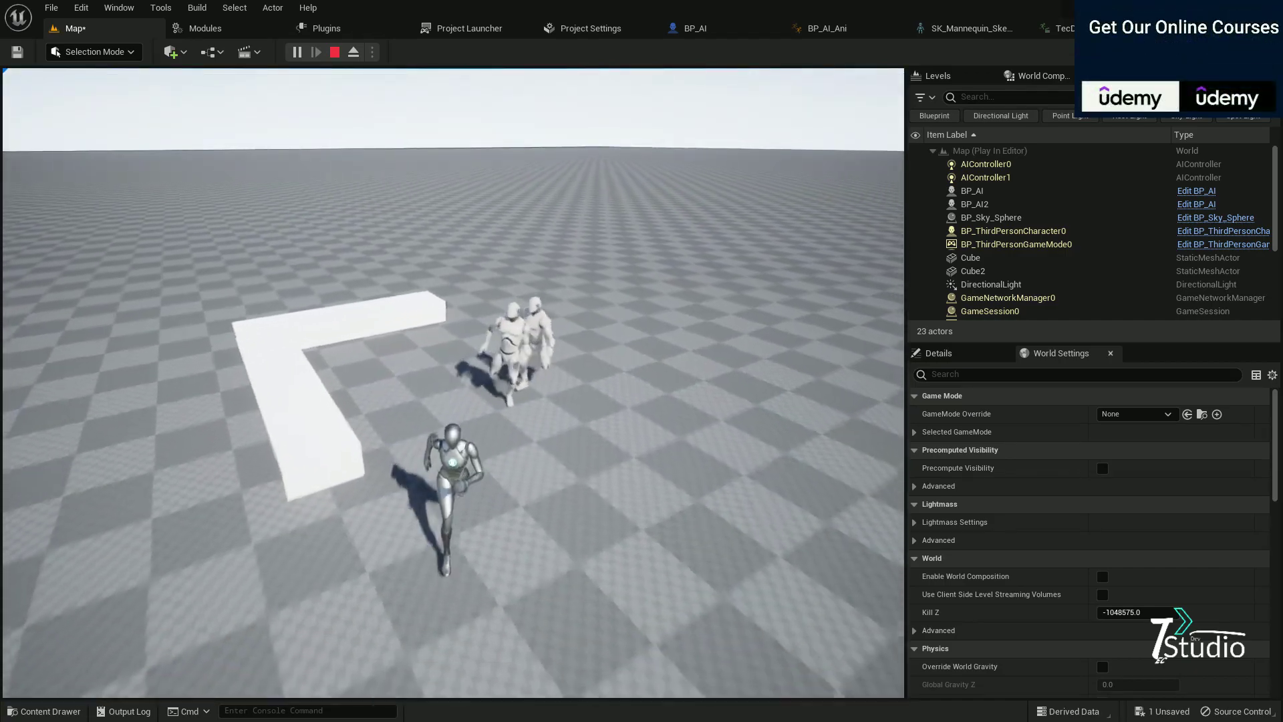
key("d")
key("space")
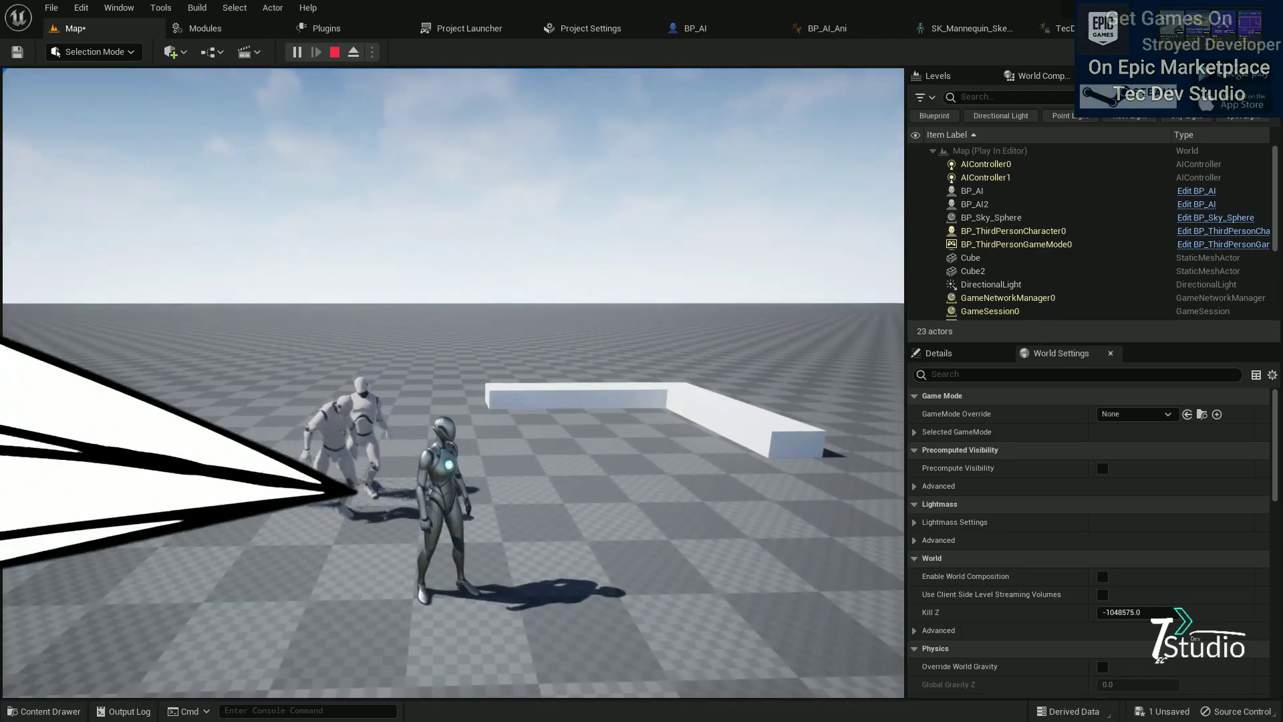
key("Escape")
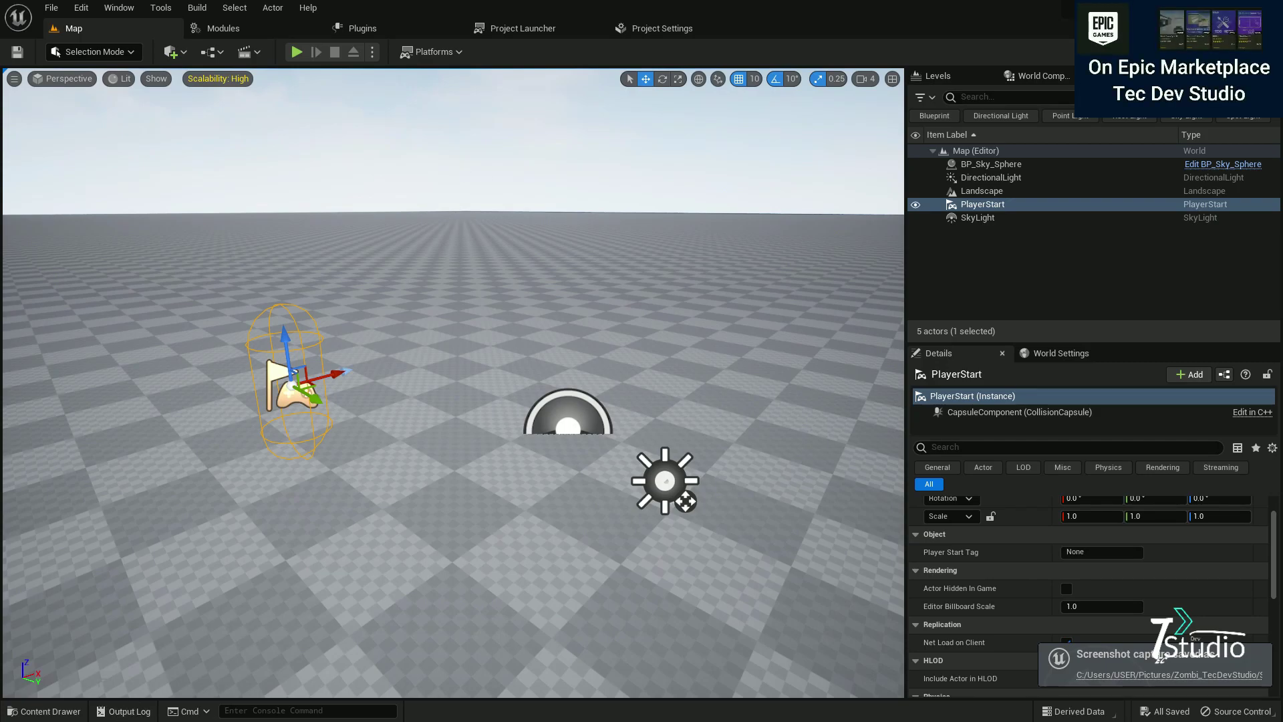
Step: Look through the project's Animation and Sounds folders in TecDevStudio to review the available zombie assets
left_click(52, 711)
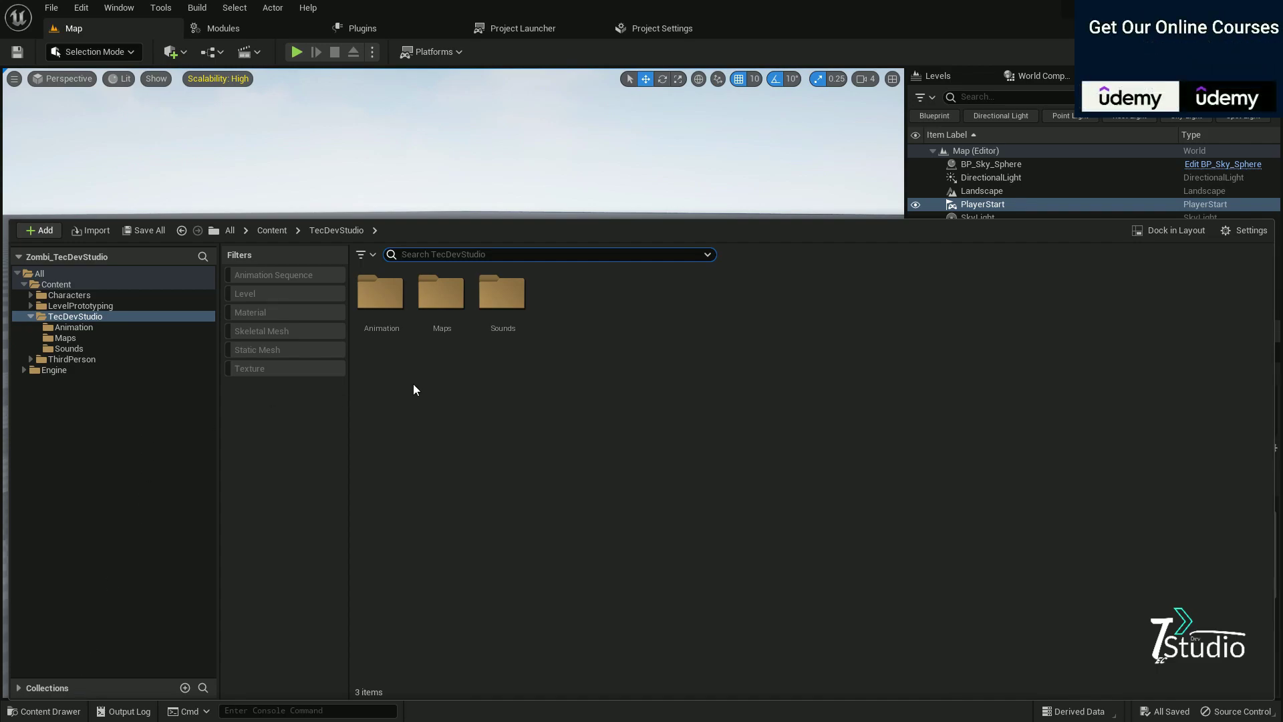
double_click(406, 311)
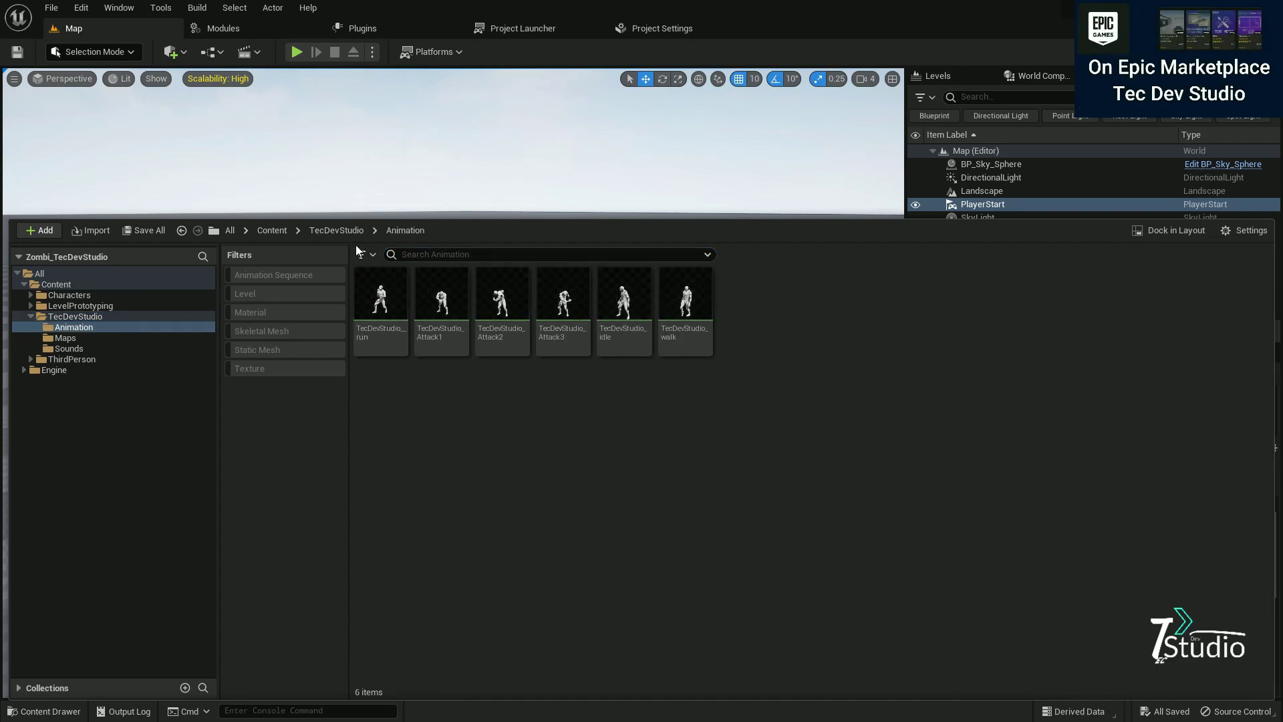
left_click(336, 230)
double_click(509, 294)
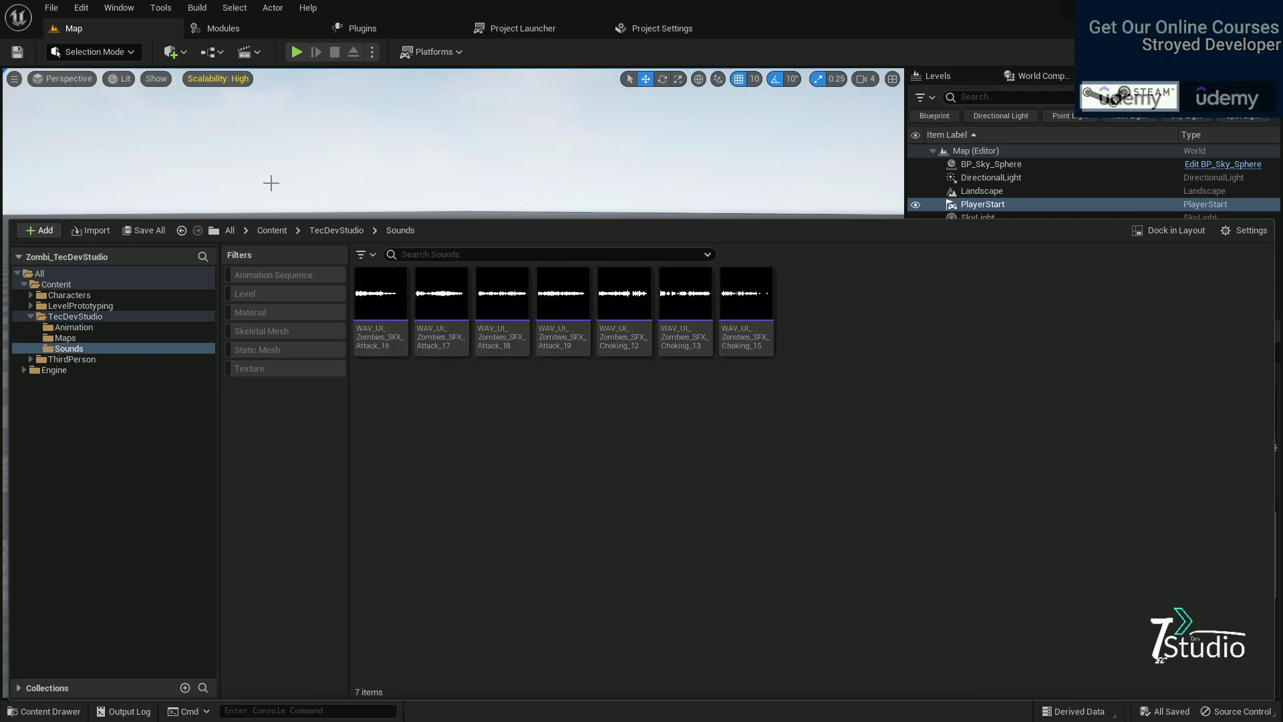
Step: Create a Character blueprint class named BP_AI in the TecDevStudio folder
left_click(314, 231)
right_click(575, 344)
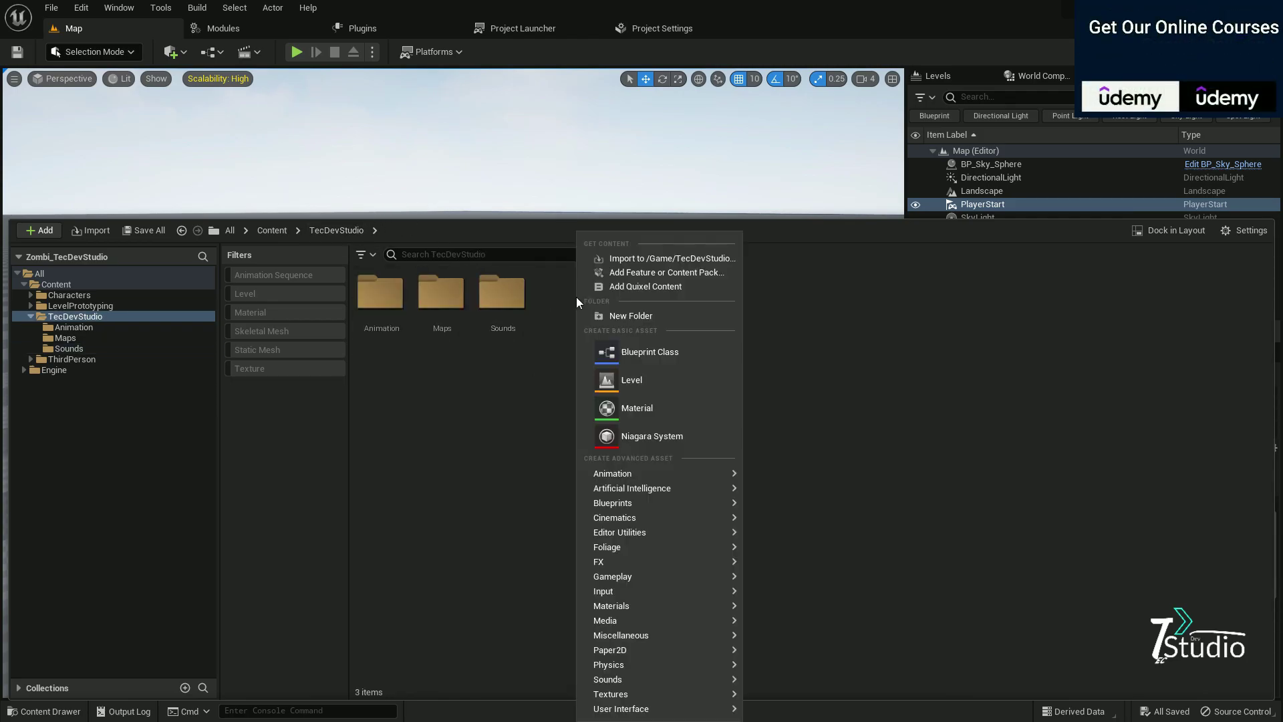
left_click(640, 354)
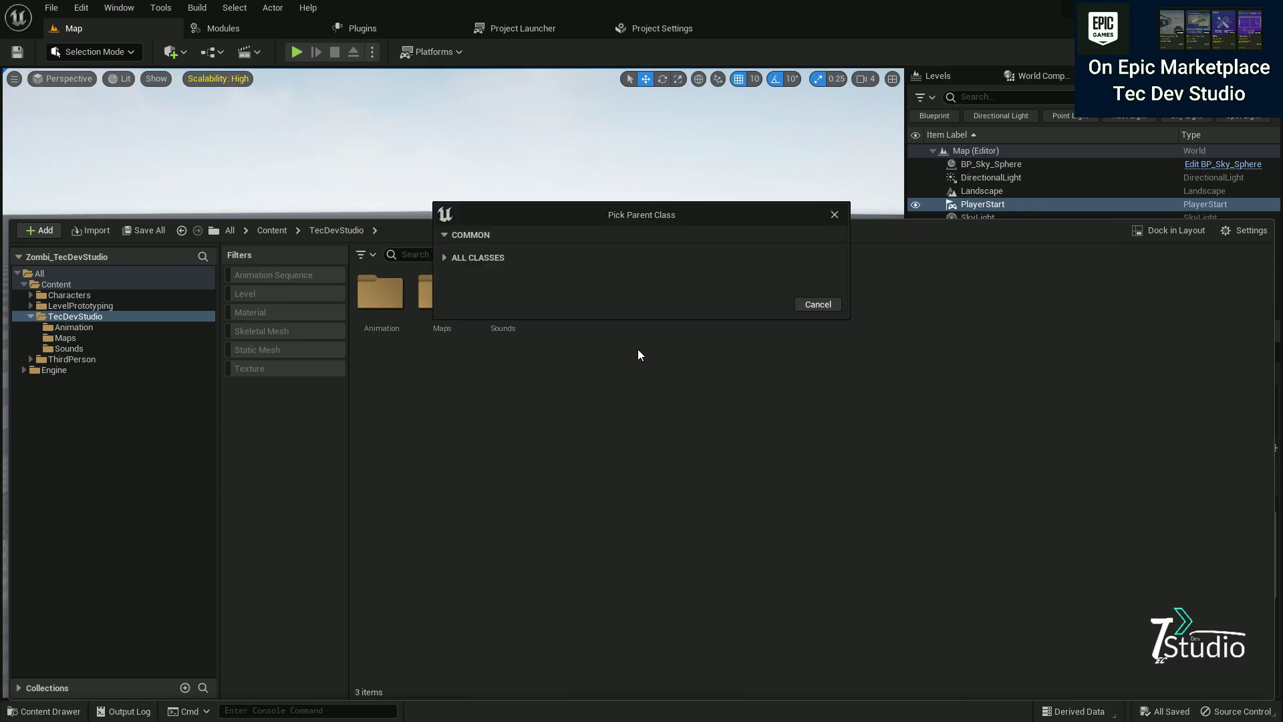
left_click(491, 318)
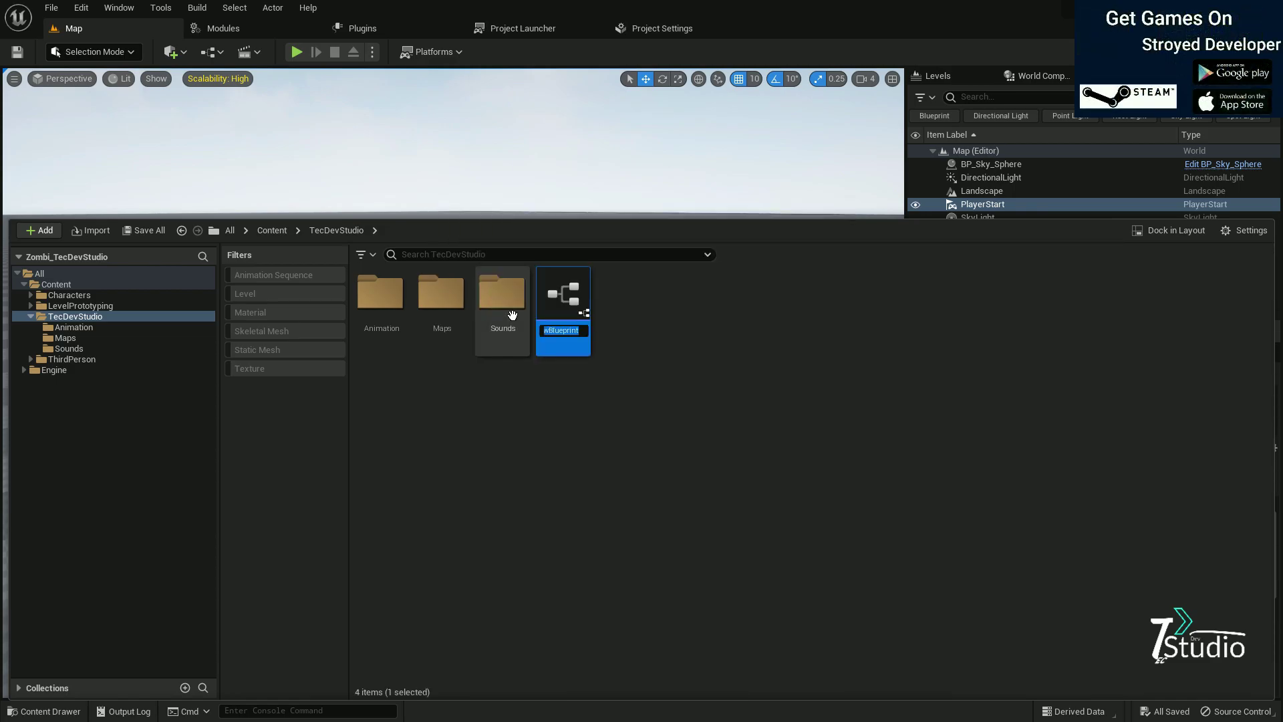
key("BackSpace")
type("BP")
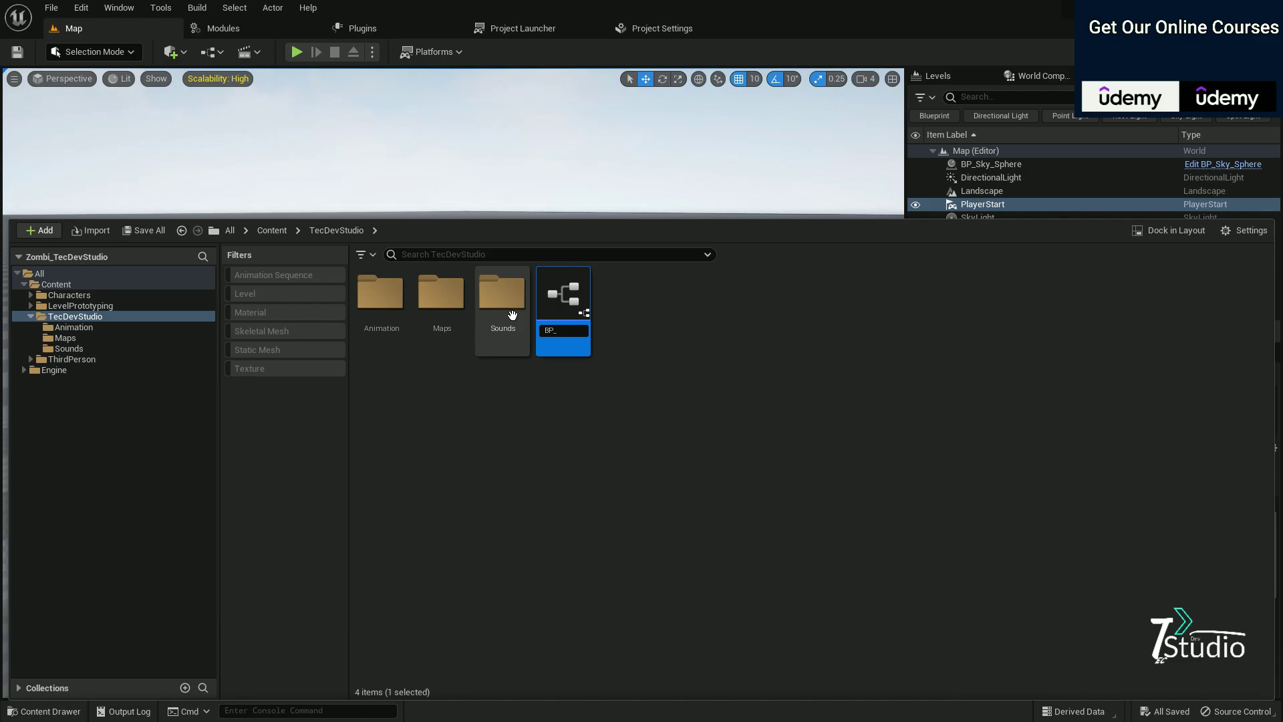
type("_AI")
key("Return")
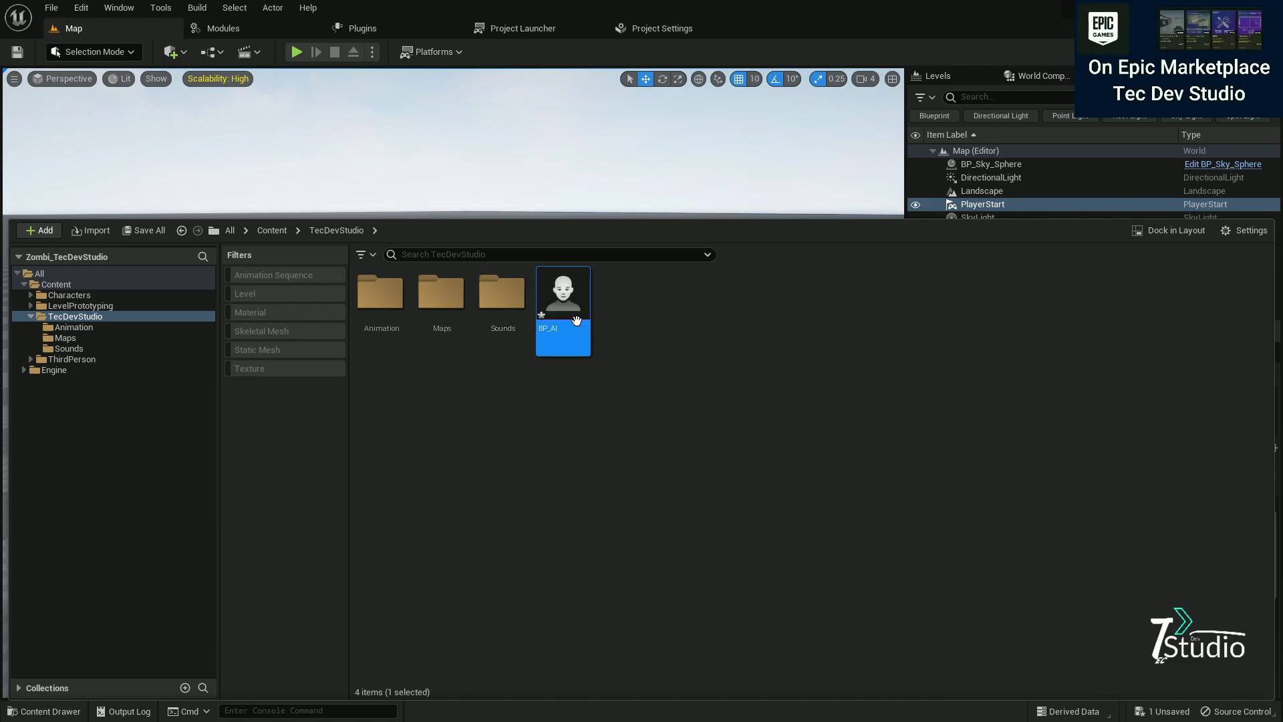
Step: Place BP_AI in the level and open its blueprint editor docked beside Project Settings
left_click_drag(576, 320, 524, 288)
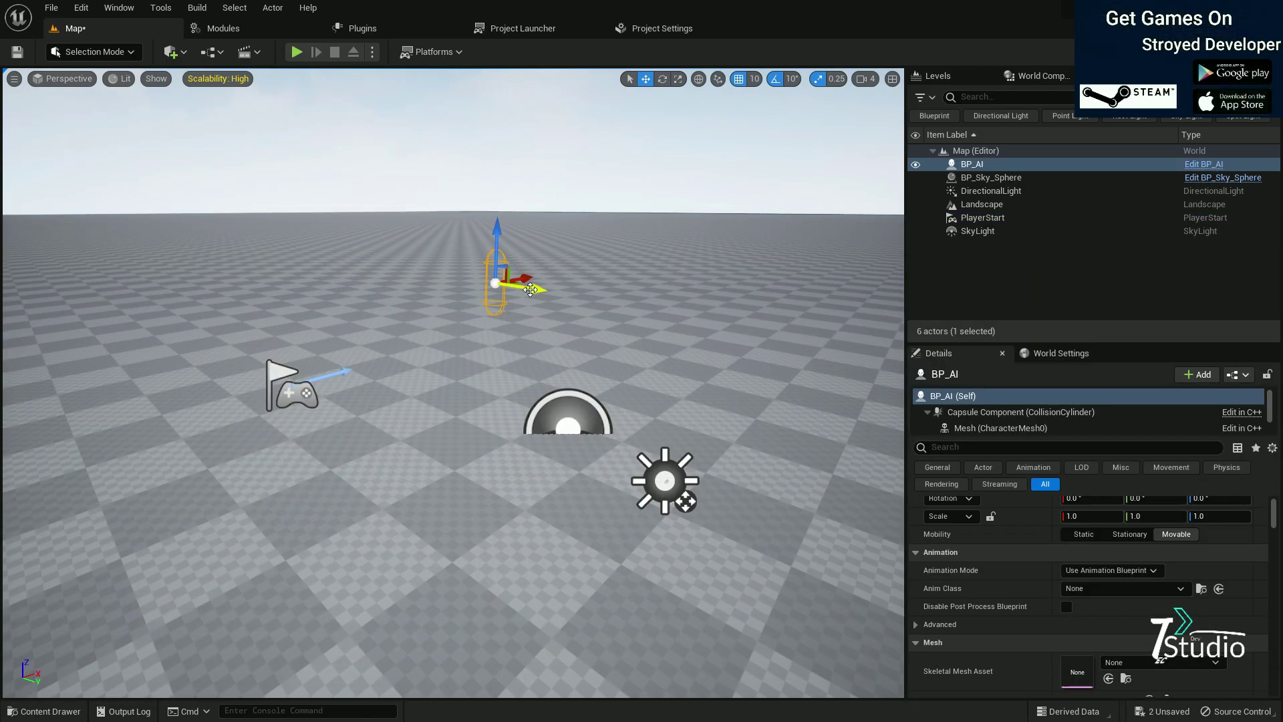
key("f")
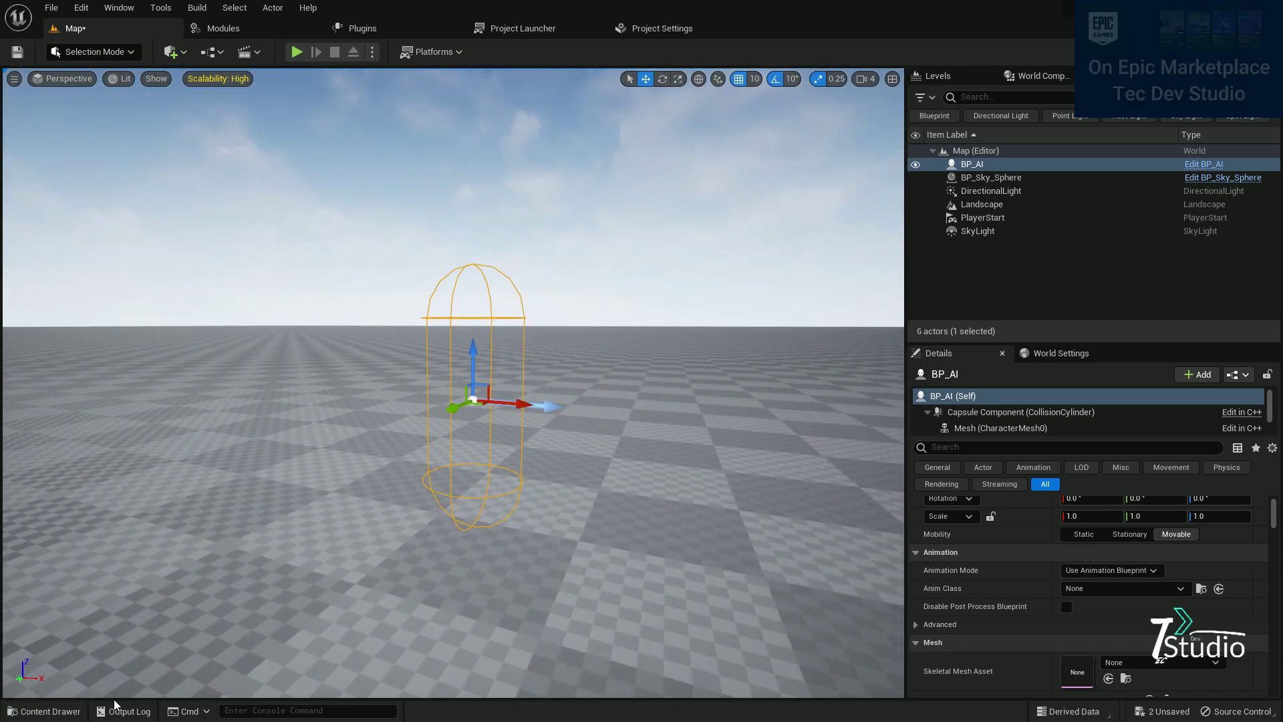
left_click(43, 711)
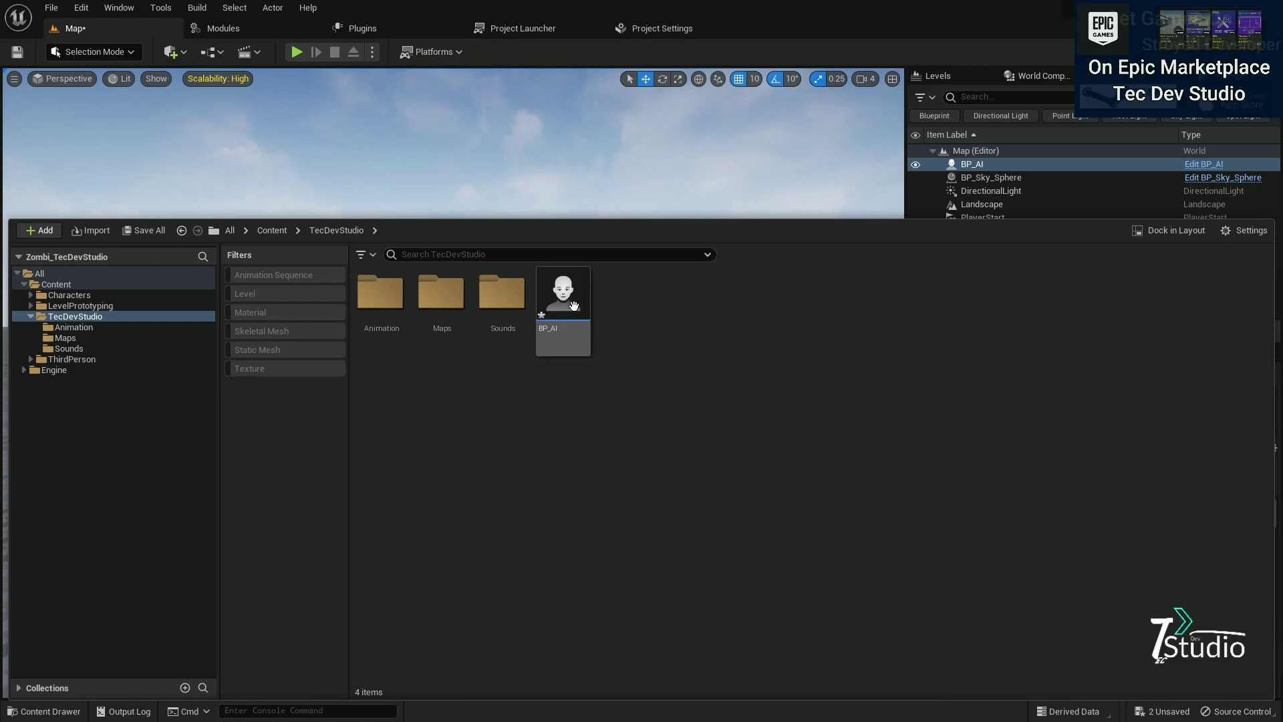
left_click(556, 299)
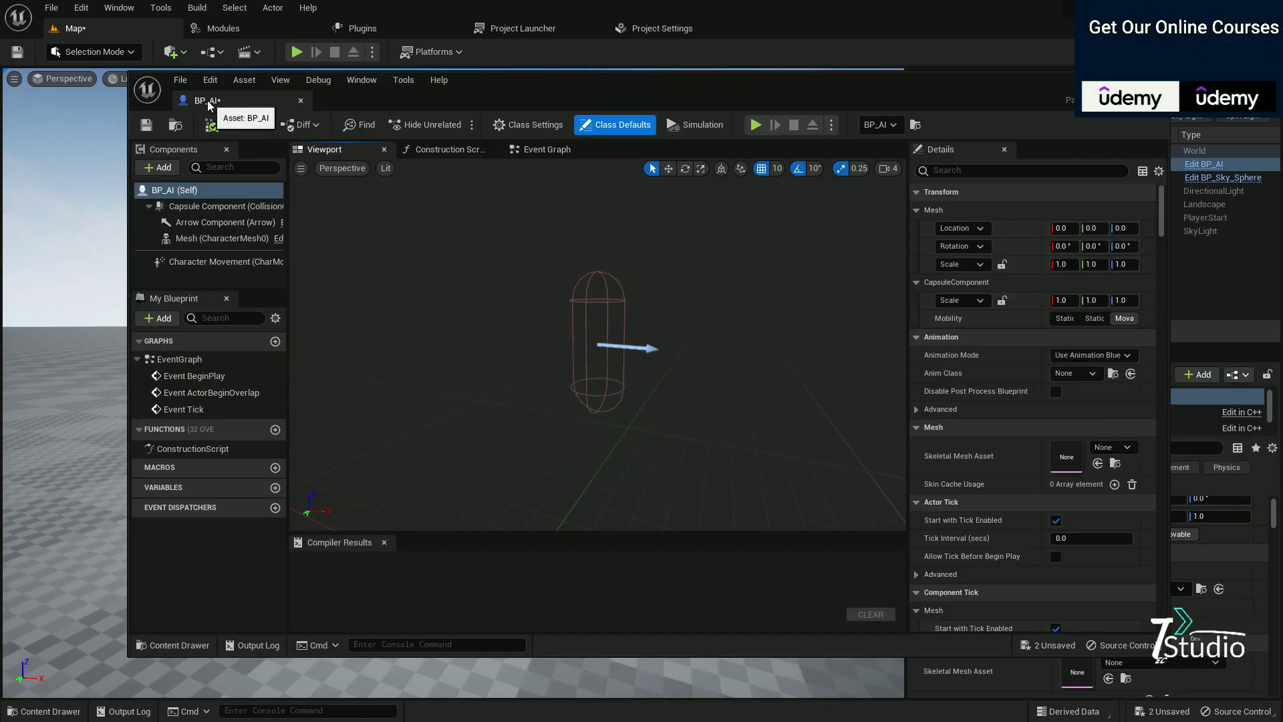
left_click_drag(209, 104, 739, 32)
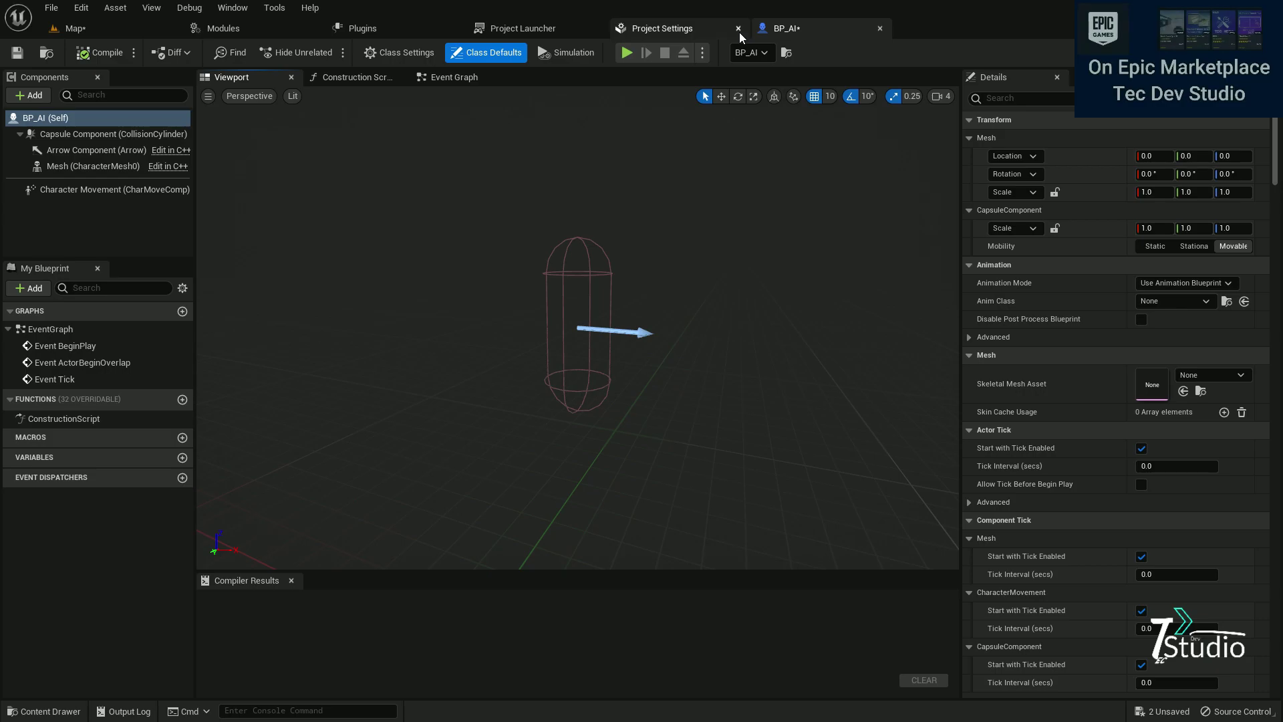
Step: Assign SK_Mannequin from the Mannequin_UE4 meshes as the skeletal mesh of BP_AI's Mesh component
left_click(69, 167)
left_click(44, 711)
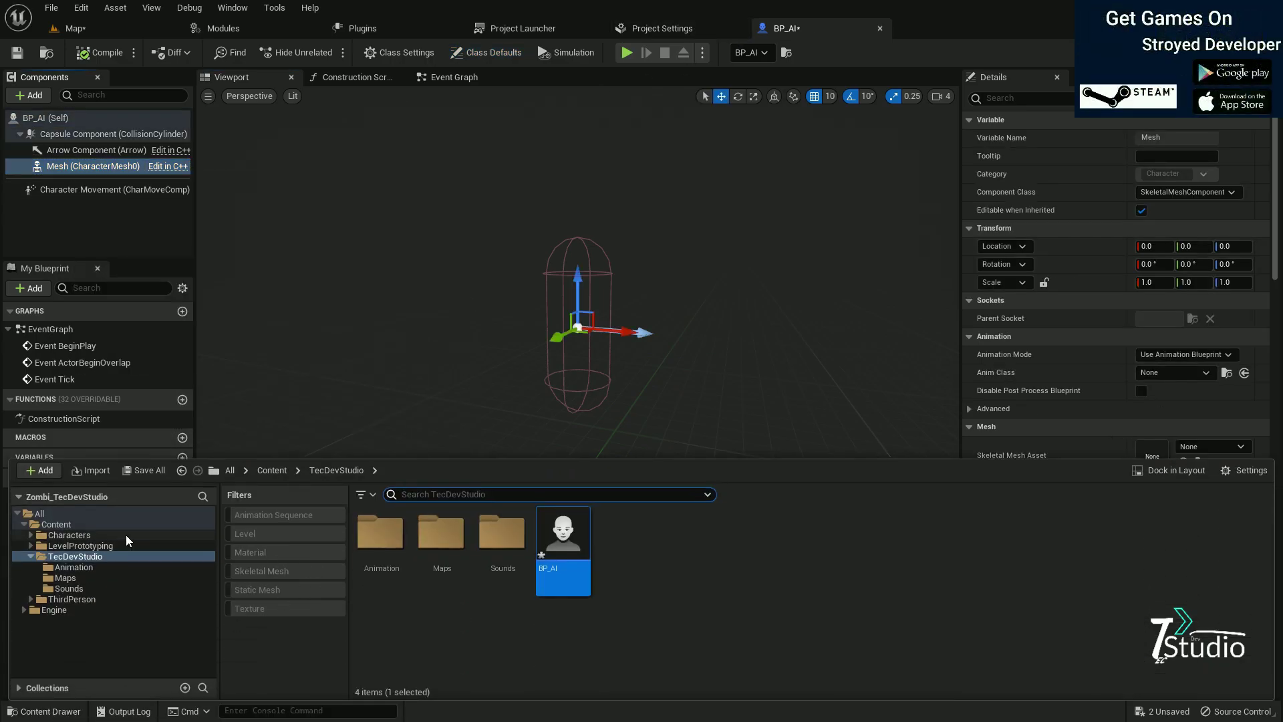
left_click(100, 536)
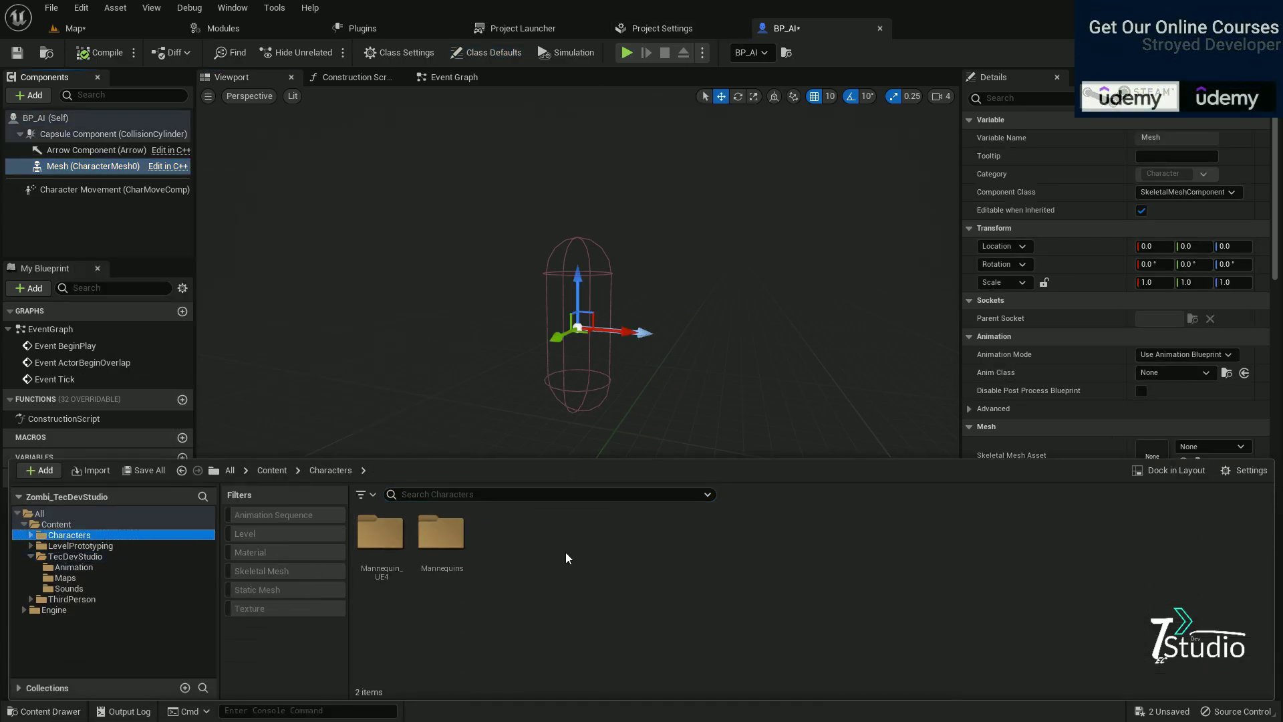
double_click(441, 531)
left_click(330, 469)
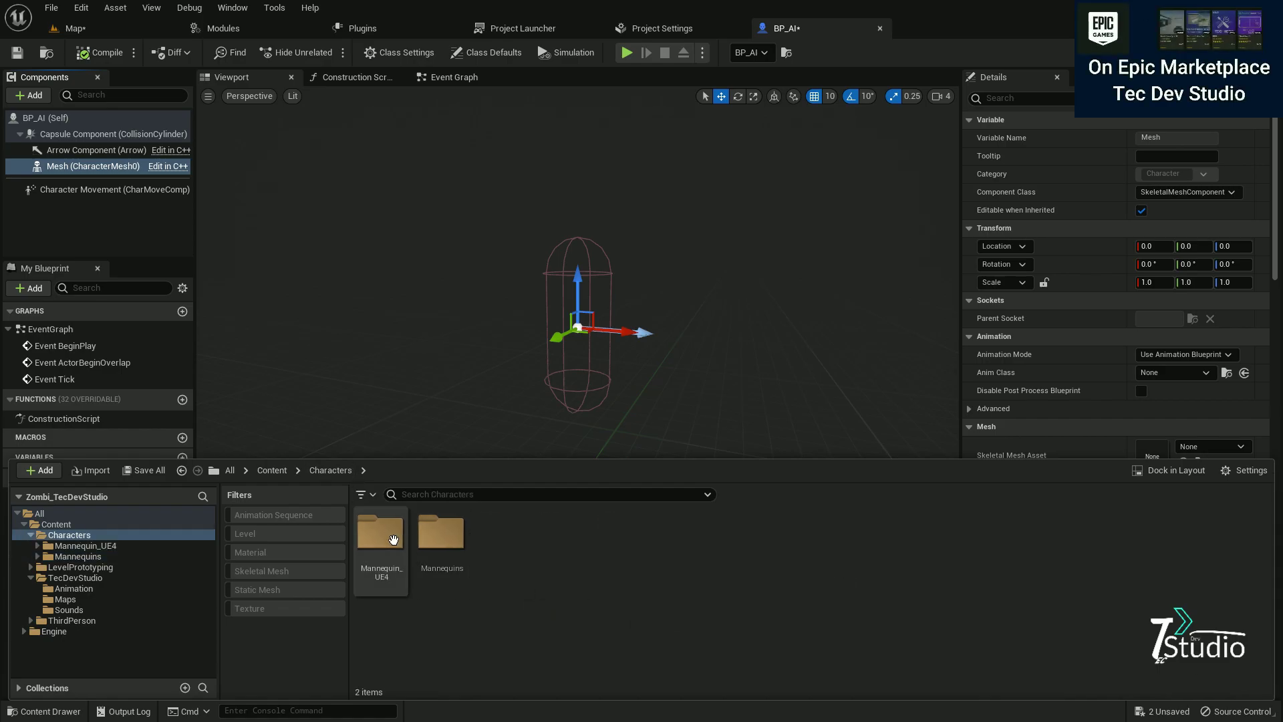
double_click(380, 531)
double_click(506, 538)
left_click(381, 535)
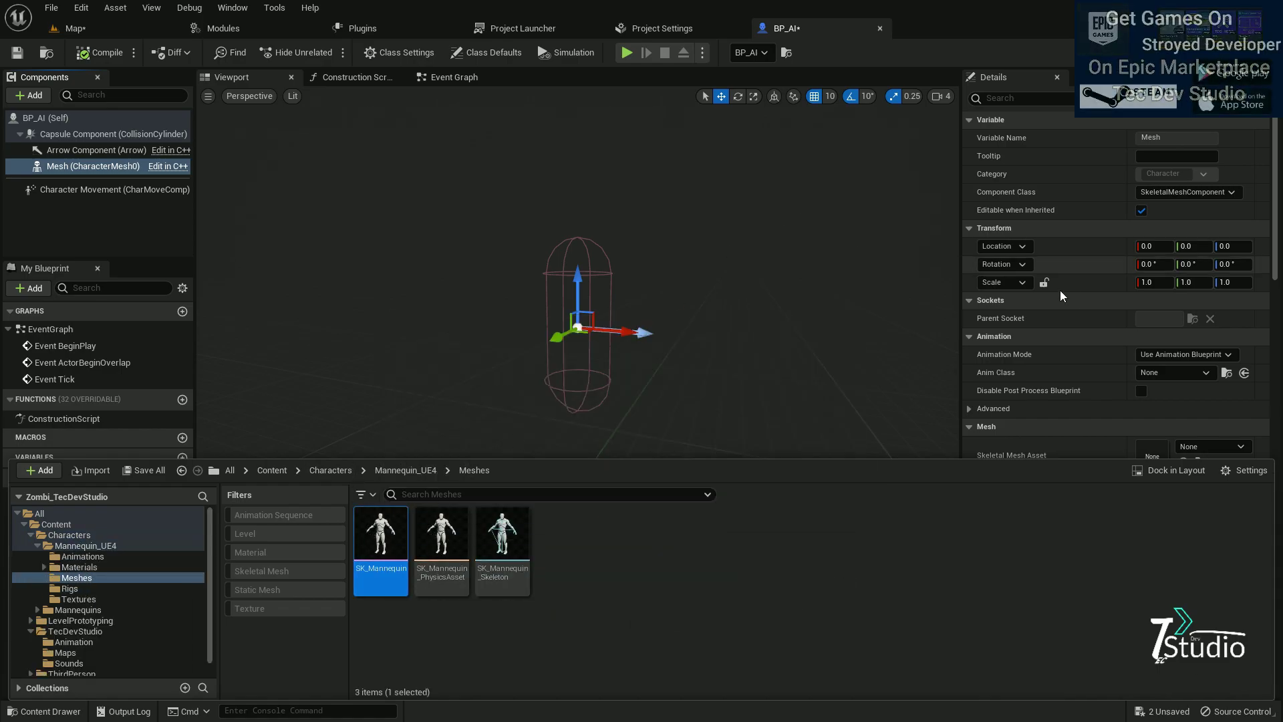
left_click(826, 350)
left_click(1183, 463)
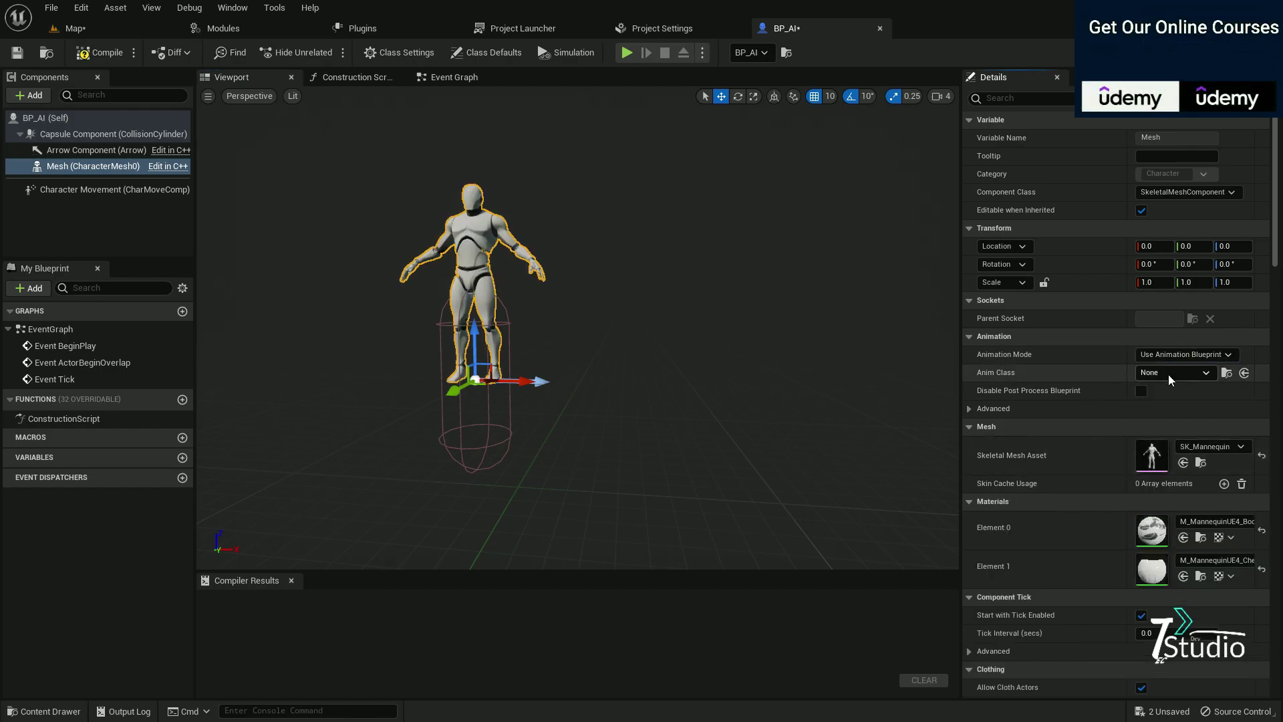
Step: Set the Mesh component's Z location to -90 to lower the mannequin into the capsule
type("-90")
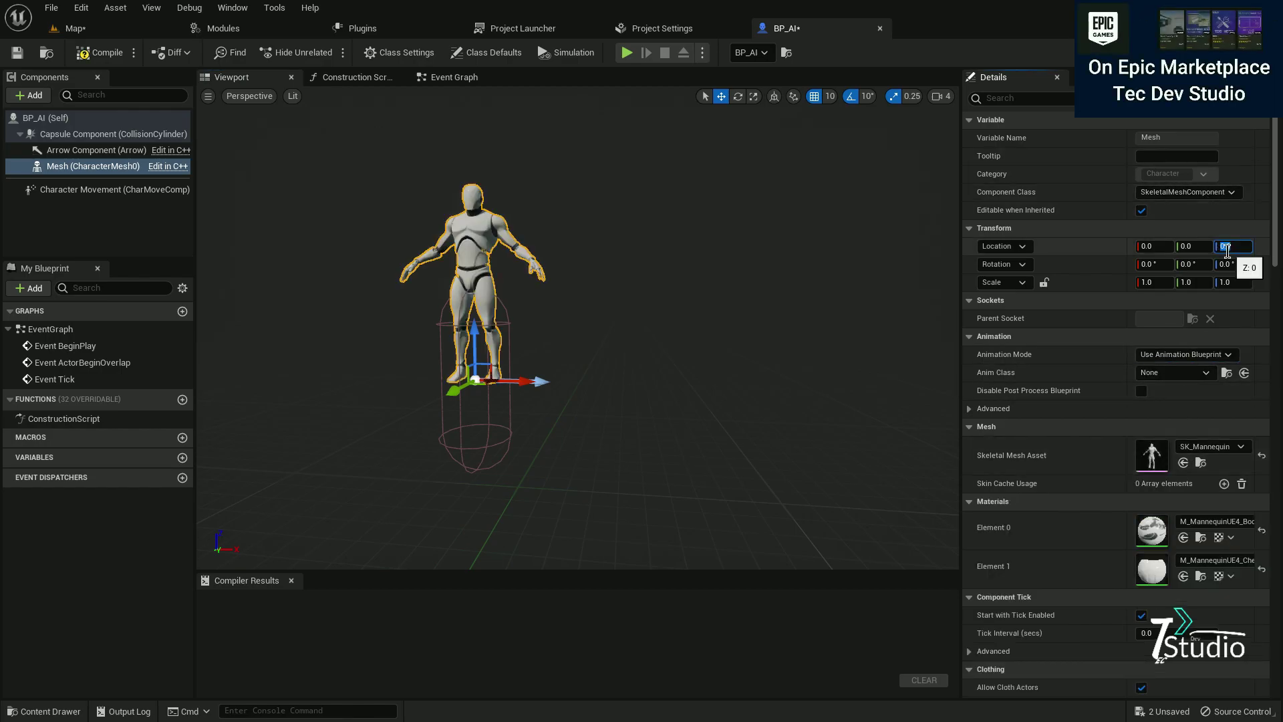
key("Return")
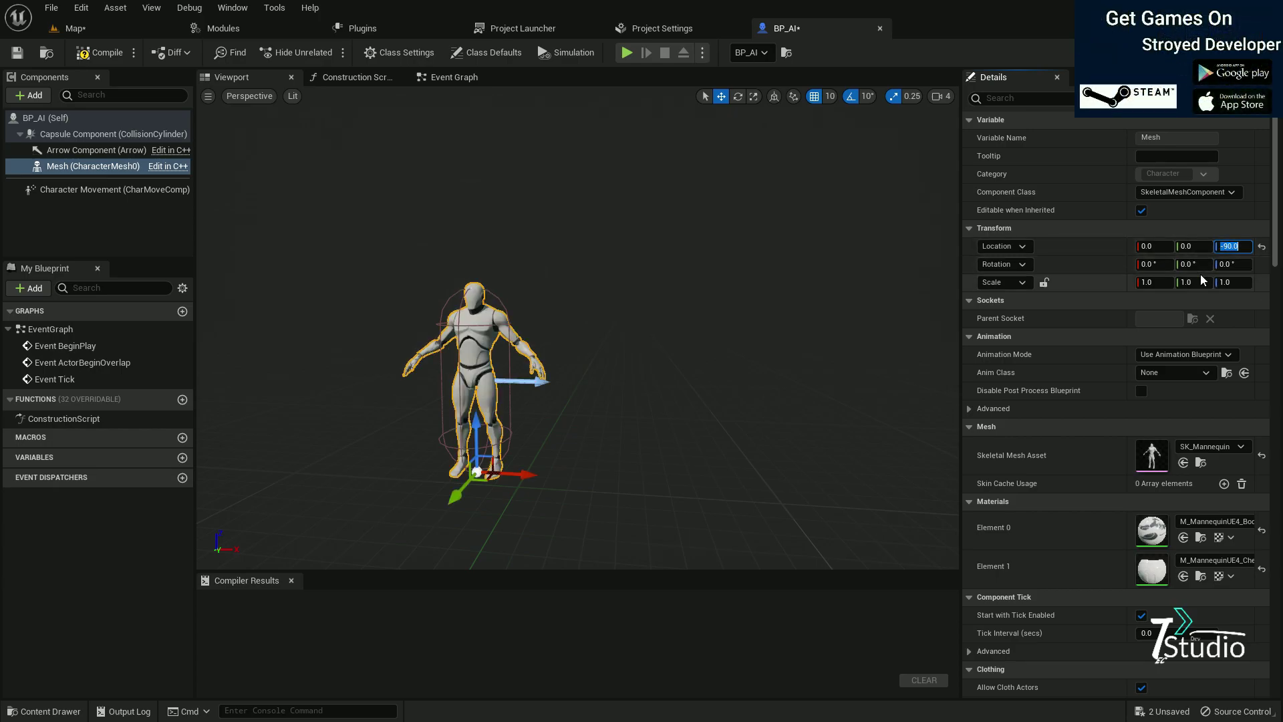
Step: Set the Mesh component's Z rotation to -90 degrees, and compile and save BP_AI
type("-90")
key("Return")
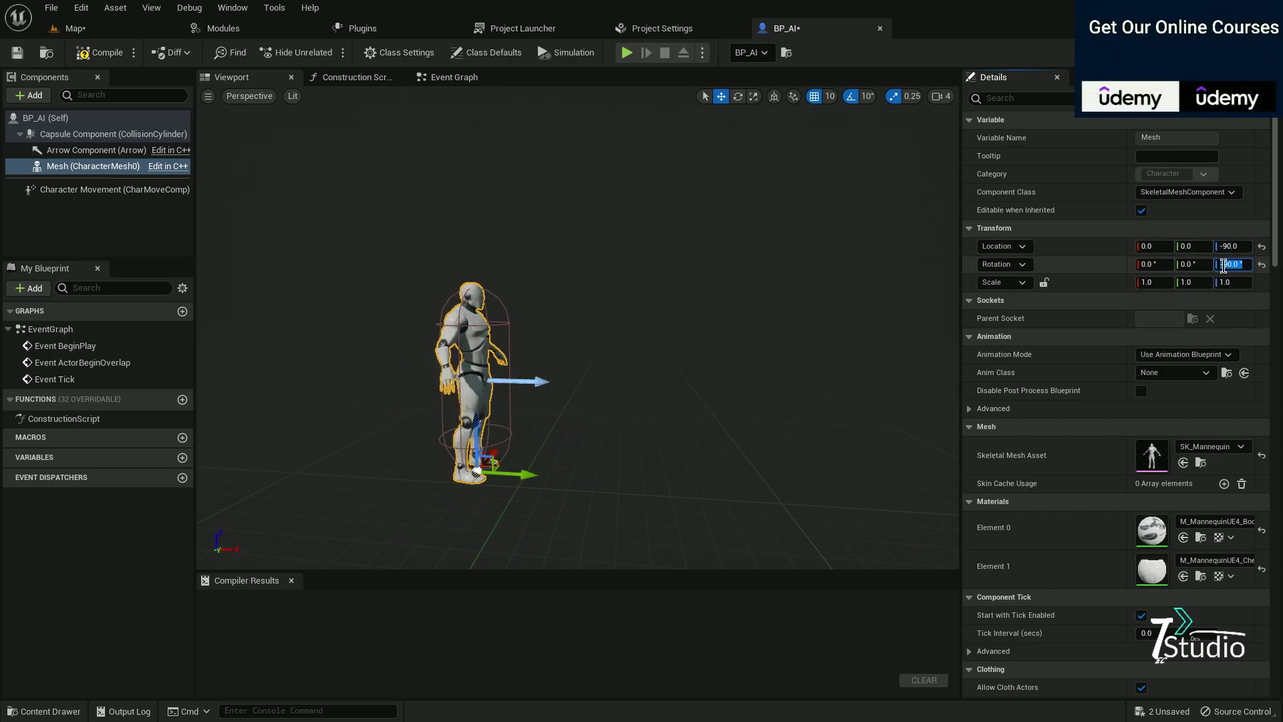
left_click(107, 54)
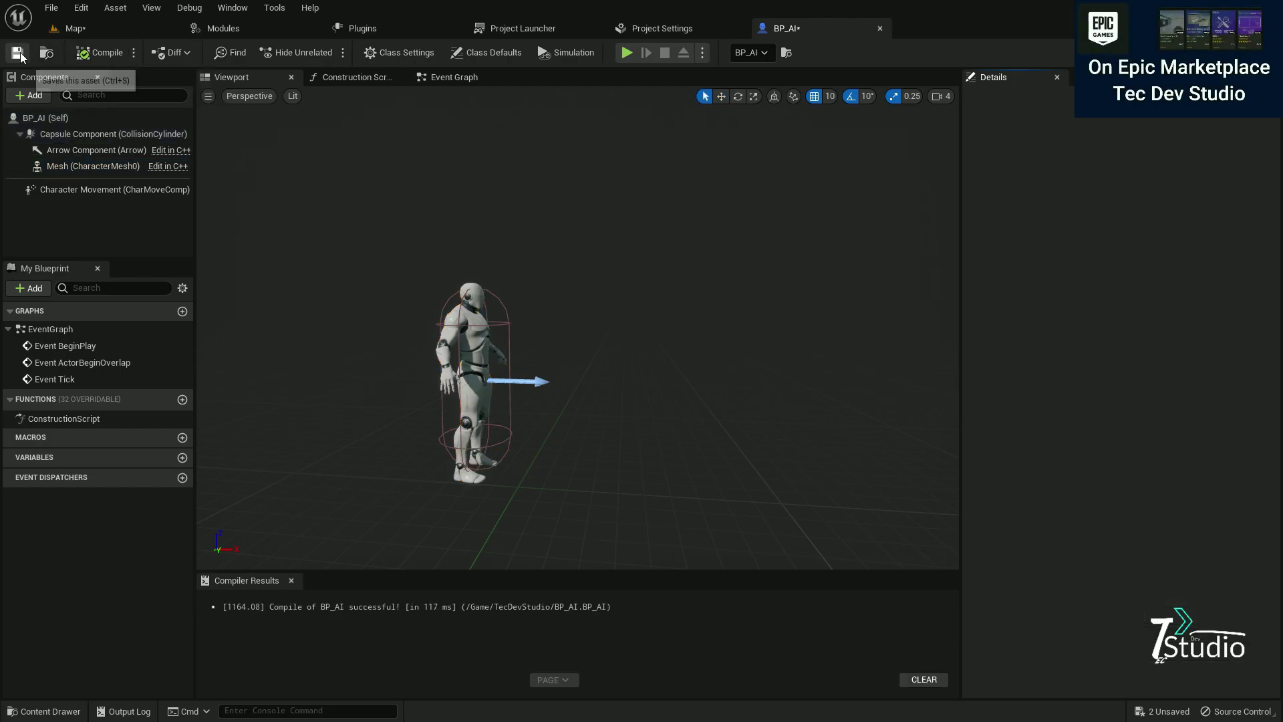
Step: Switch the Mesh component's animation mode to Use Animation Asset and choose TecDevStudio_Attack1 as the animation to play
right_click_drag(471, 203, 386, 210)
left_click(657, 320)
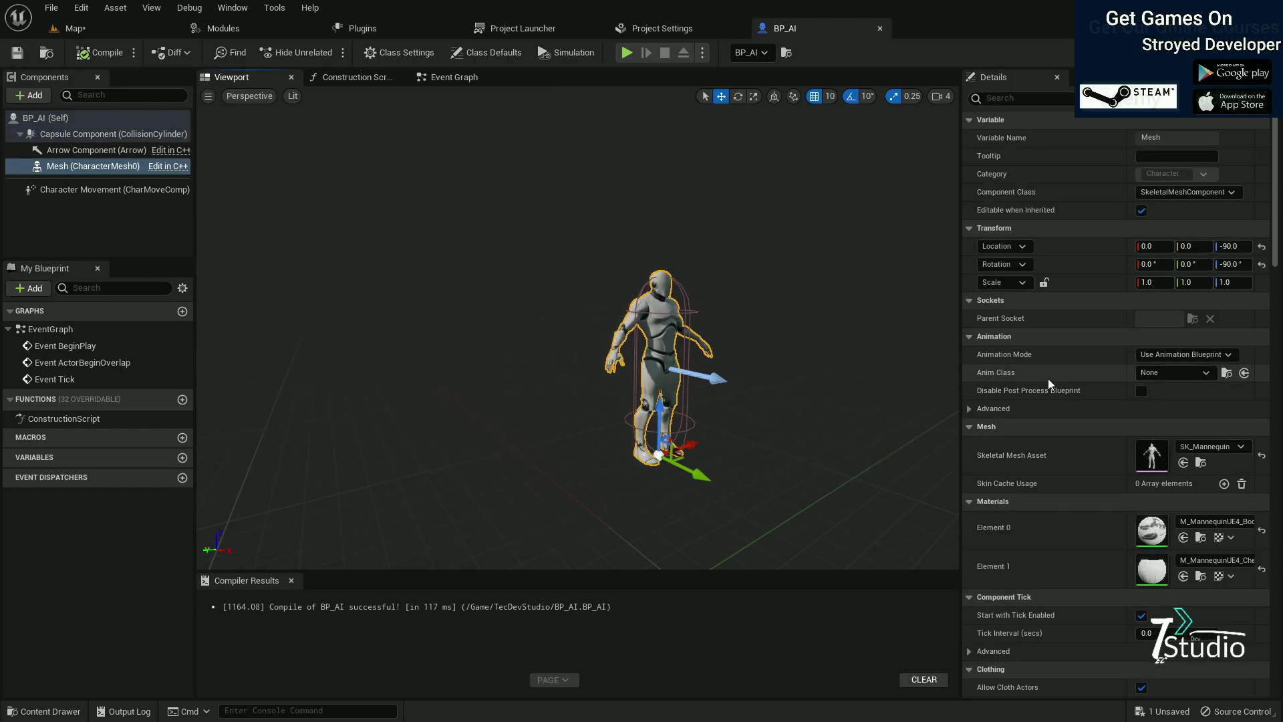
left_click(1184, 354)
left_click(1178, 380)
left_click(1192, 375)
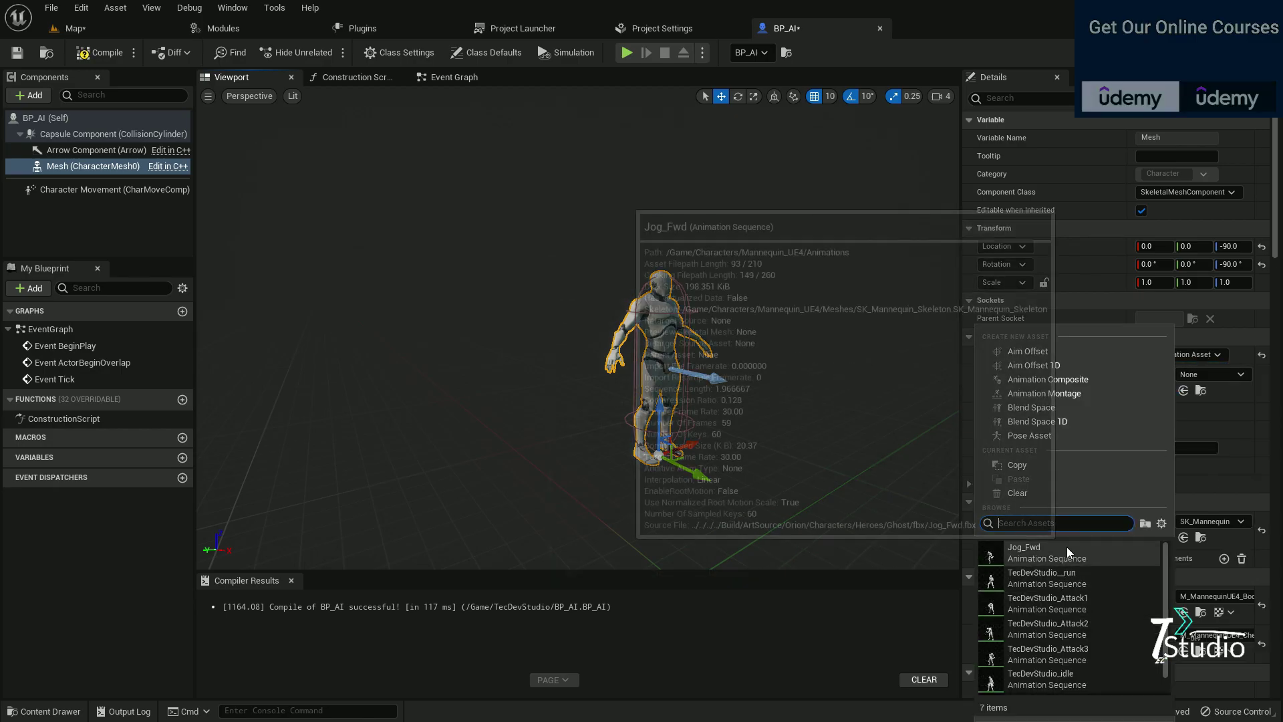
left_click(1070, 593)
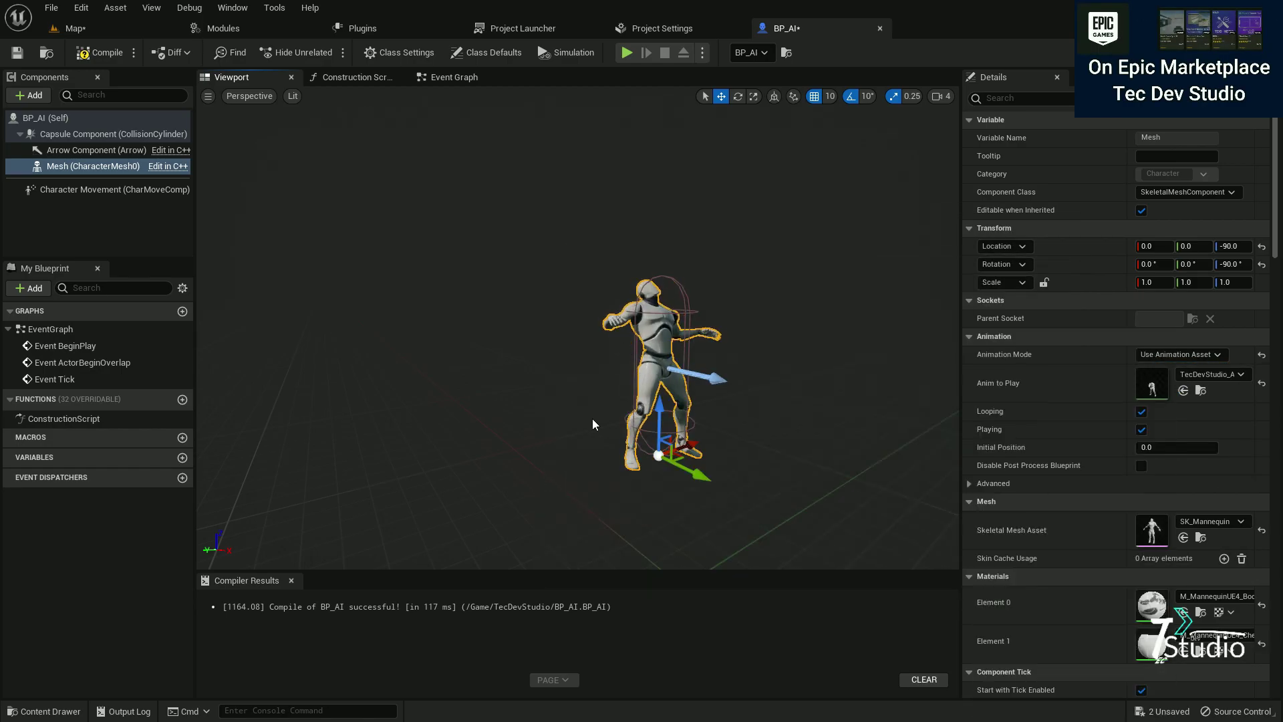
Step: Set the mesh's Z location to -87, compile and save, and check the feet against the floor in the level
key("w")
right_click_drag(578, 328, 528, 331)
key("s")
right_click_drag(650, 403, 686, 394)
key("a")
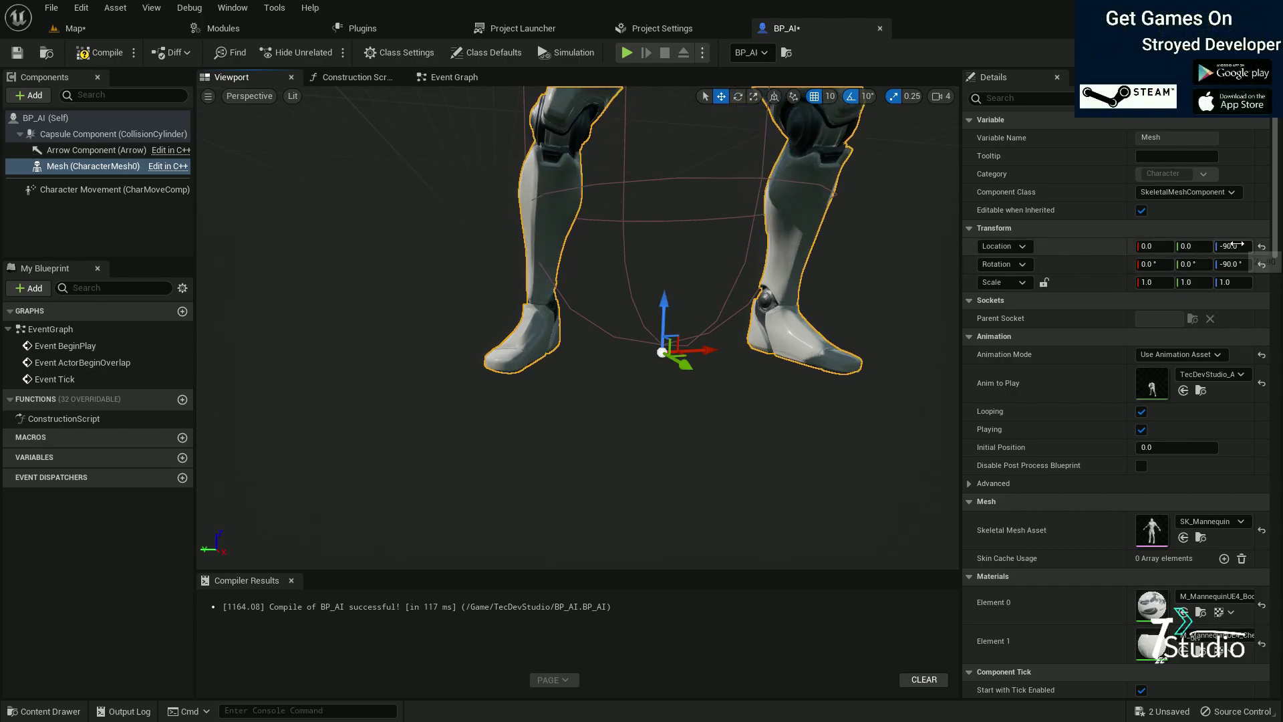
left_click_drag(1234, 246, 1235, 246)
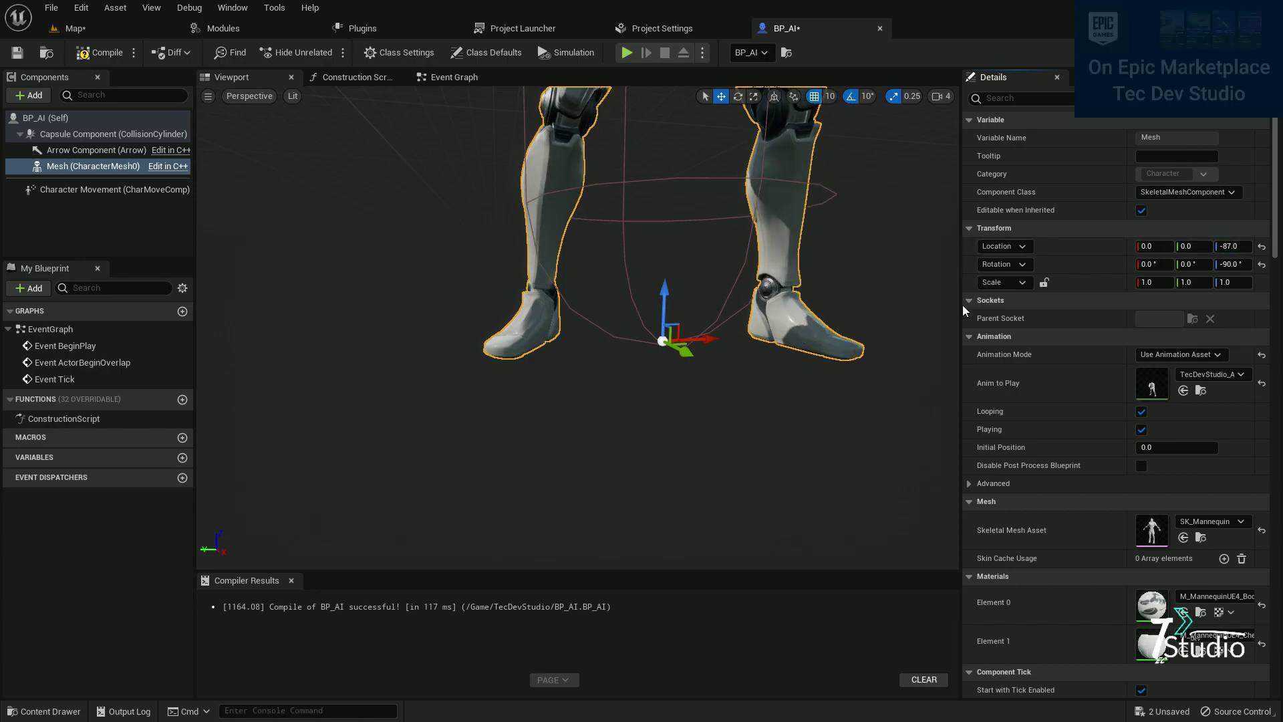
right_click_drag(965, 309, 965, 307)
right_click_drag(802, 300, 668, 301)
left_click(100, 52)
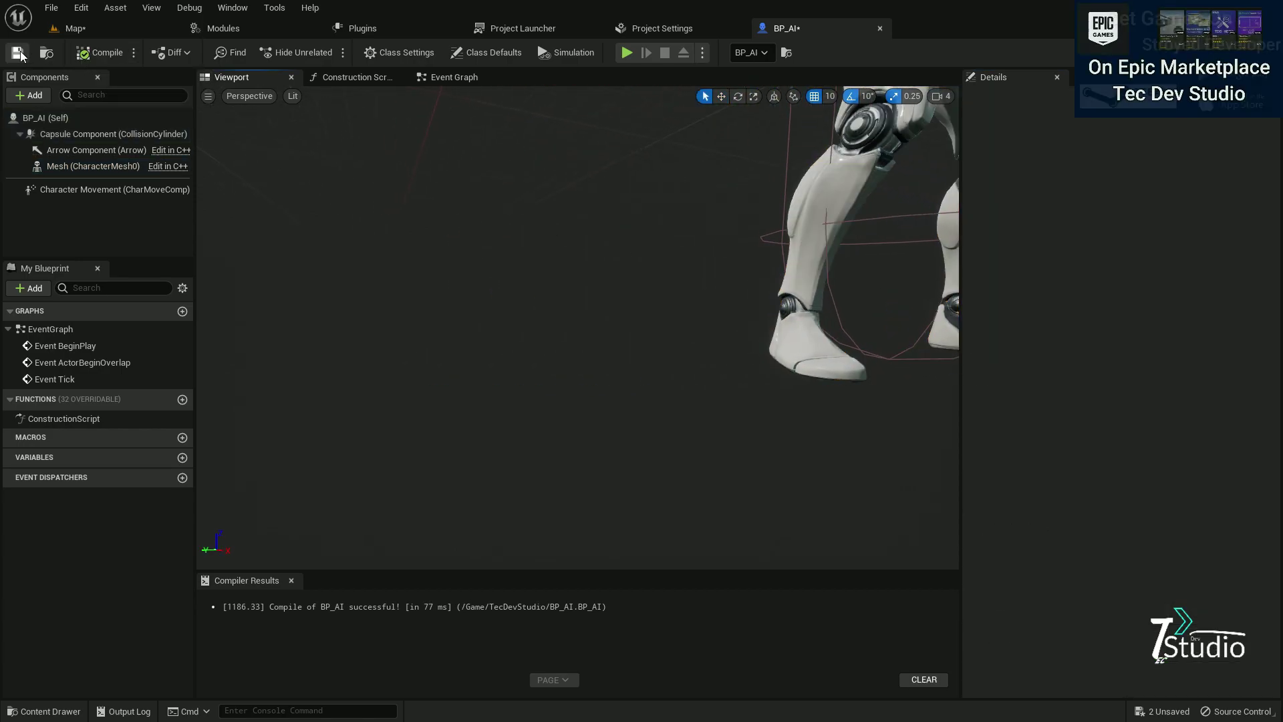
left_click(94, 28)
left_click(222, 111)
right_click_drag(222, 110, 186, 106)
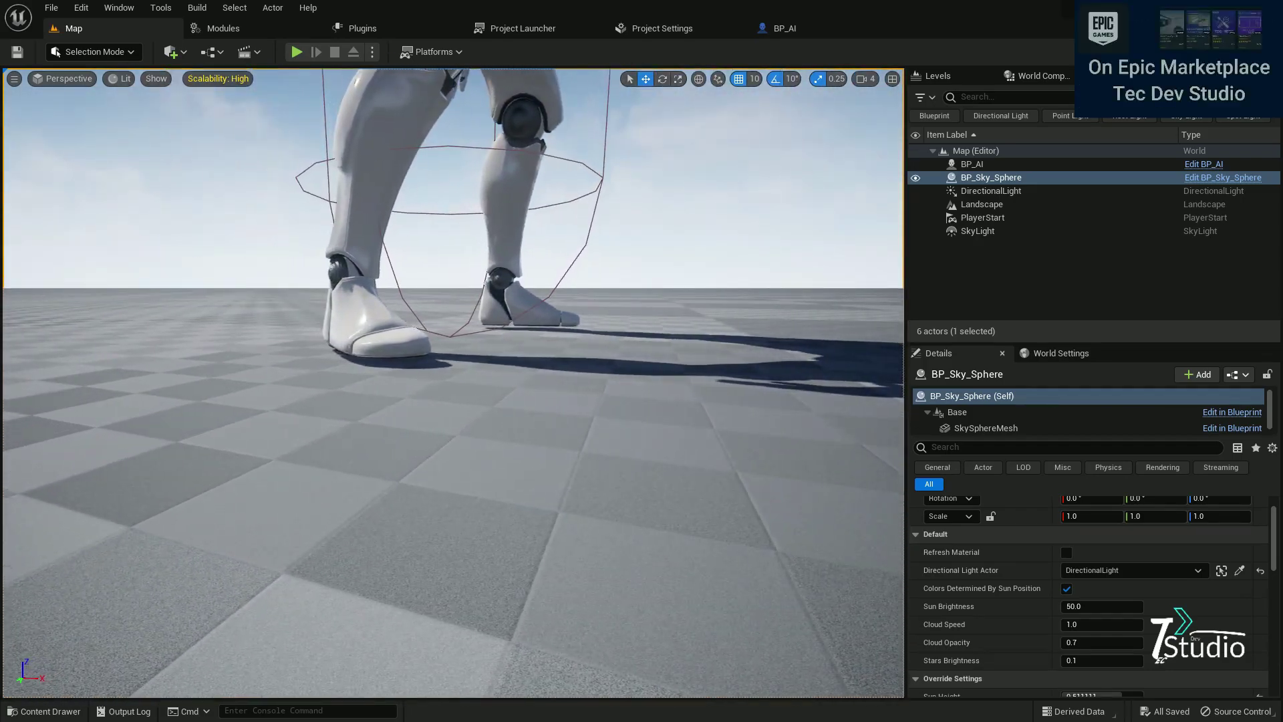
Step: Set the BP_AI mesh's Z location to -90, compile, and inspect how the feet meet the floor in the level
left_click(768, 32)
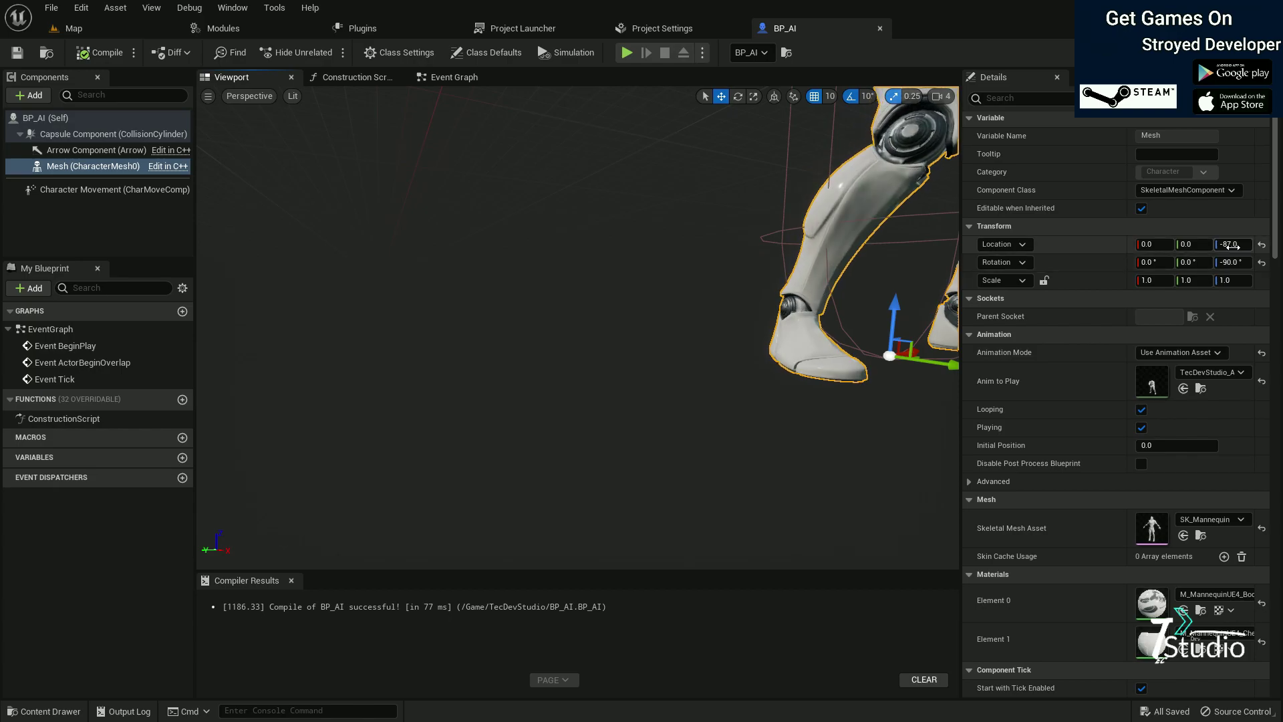
left_click(1239, 248)
type("-90")
key("Return")
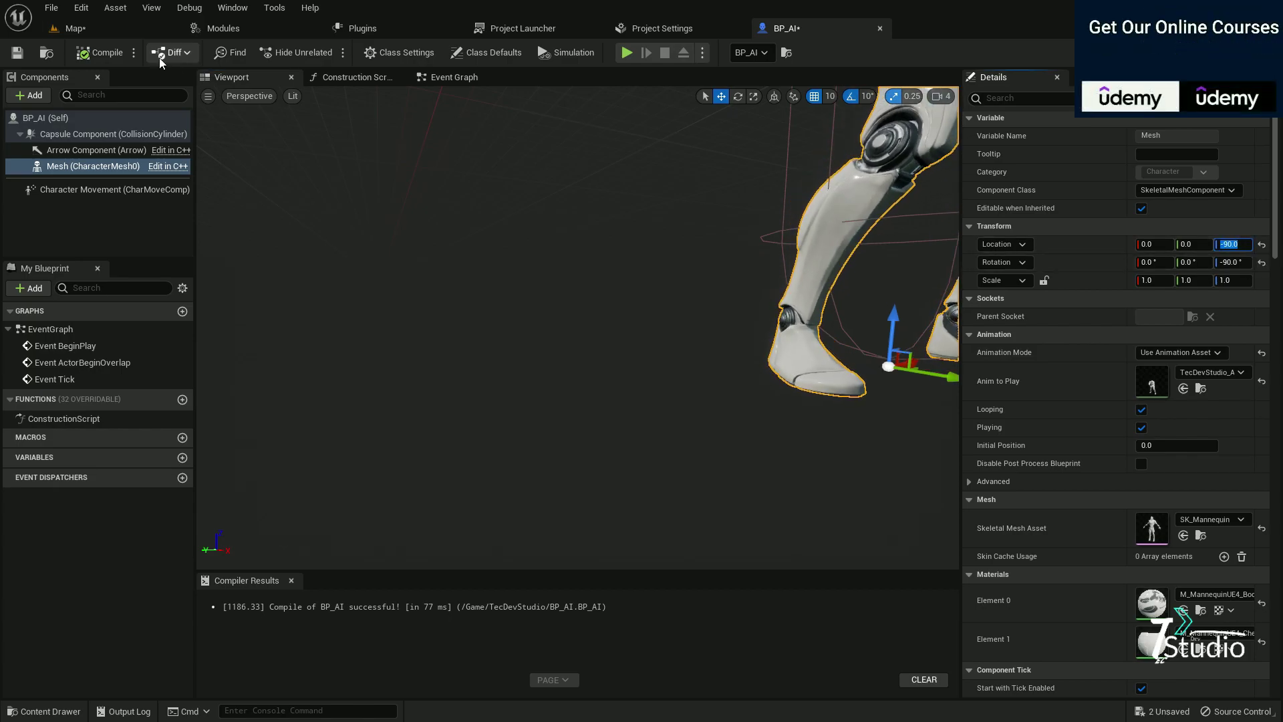
left_click(100, 52)
left_click(103, 29)
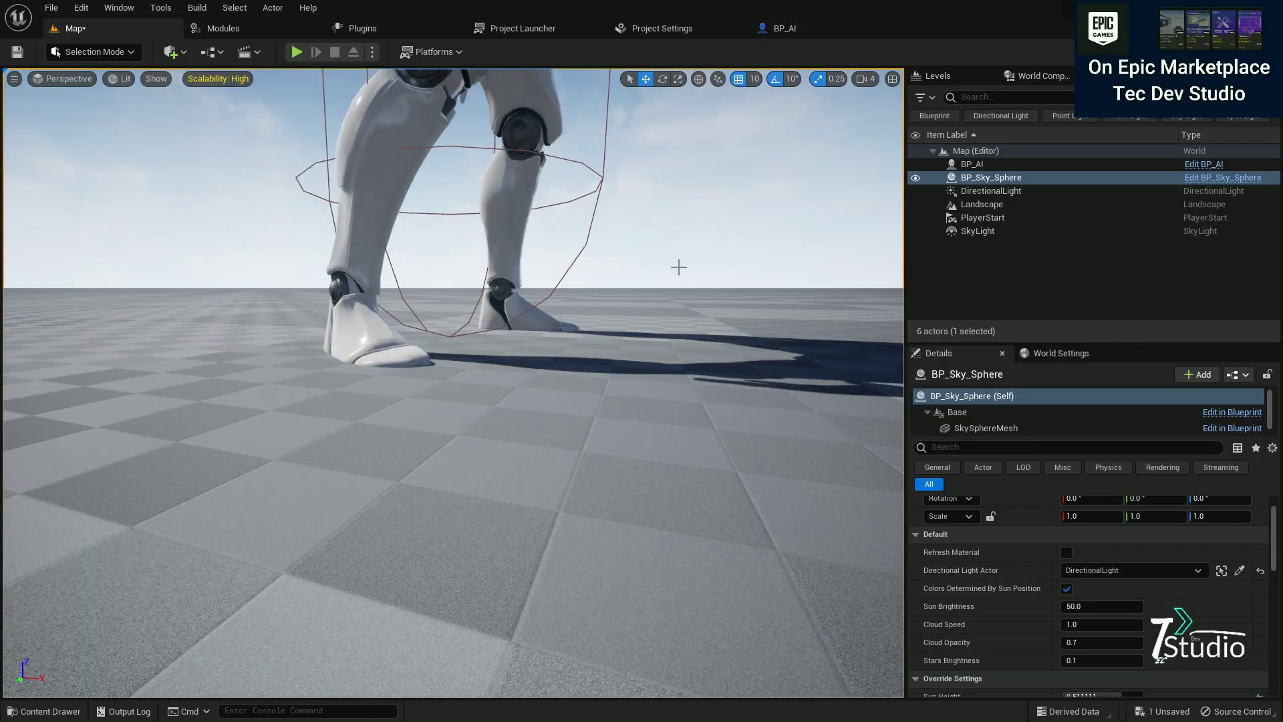
right_click_drag(502, 252, 534, 268)
Step: Set the BP_AI mesh's Z location to -89, compile and save, and view the character standing in the level
left_click(784, 28)
left_click(931, 209)
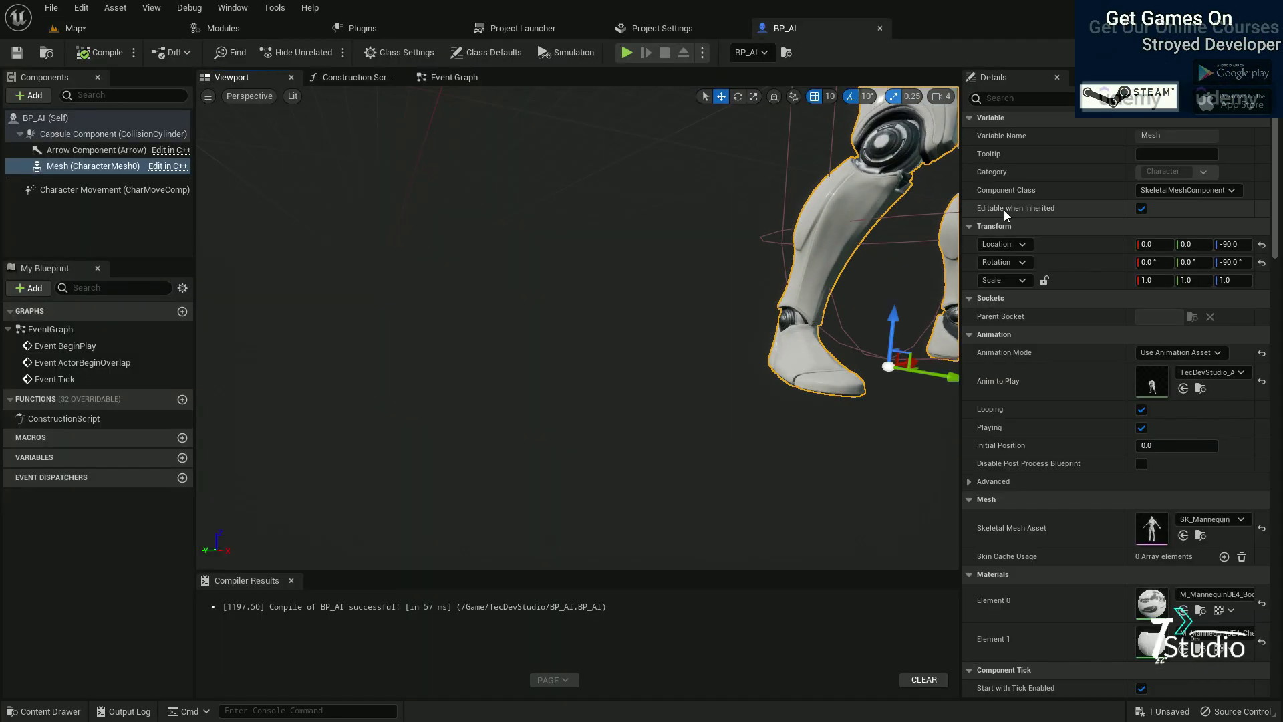
left_click(1243, 242)
type("-89")
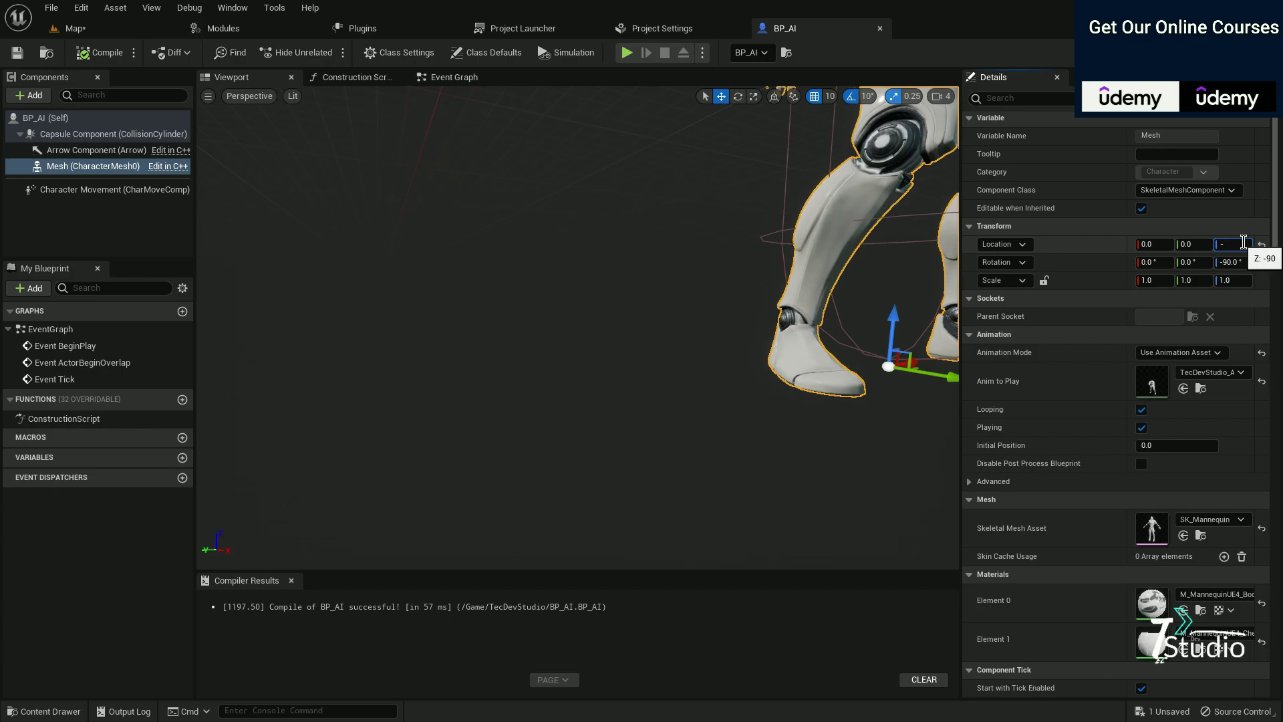
key("Return")
left_click(99, 53)
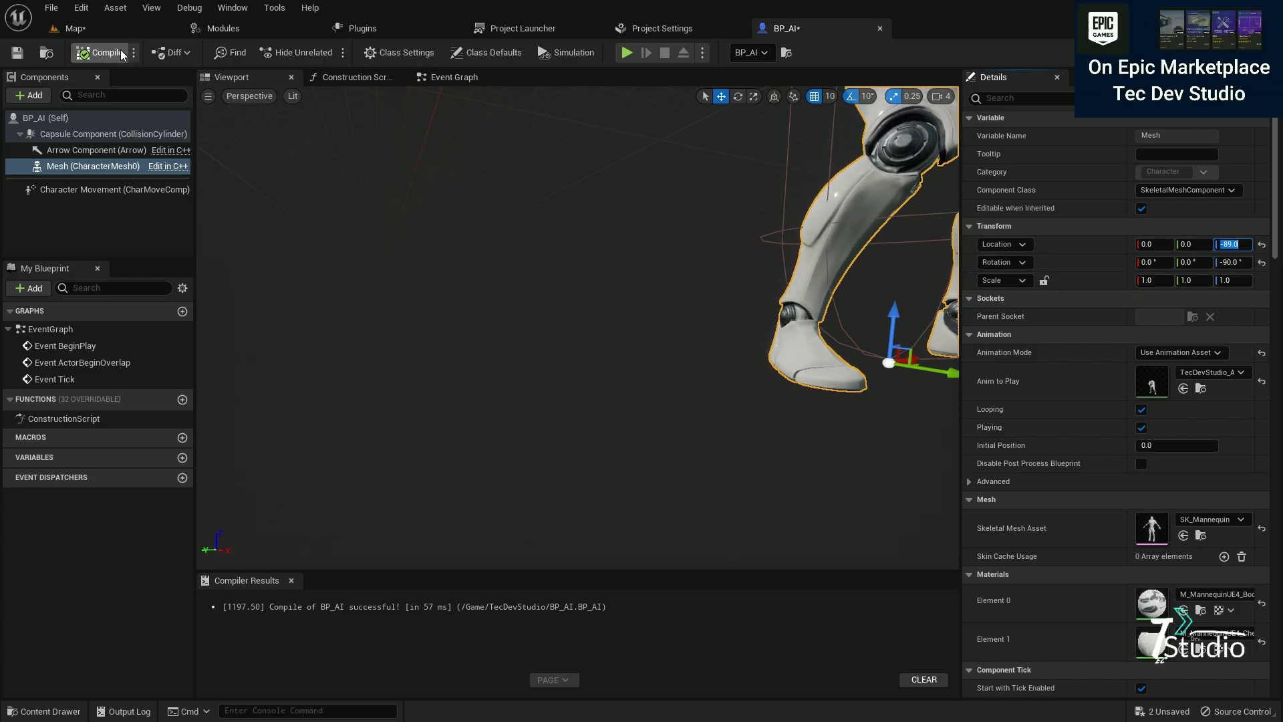
left_click(73, 28)
left_click(22, 52)
left_click(281, 287)
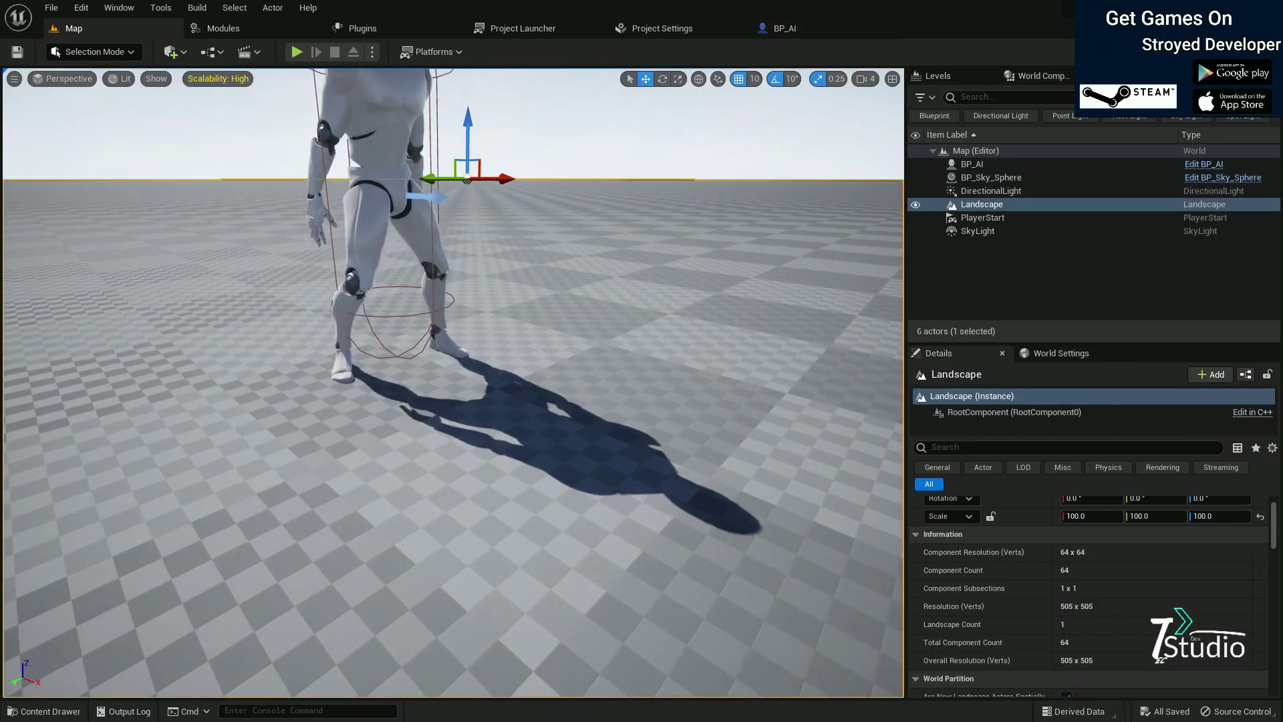
mouse_move(281, 287)
right_mouse_down()
mouse_move(282, 267)
mouse_move(277, 304)
mouse_move(348, 268)
mouse_move(428, 268)
mouse_move(286, 276)
right_mouse_up()
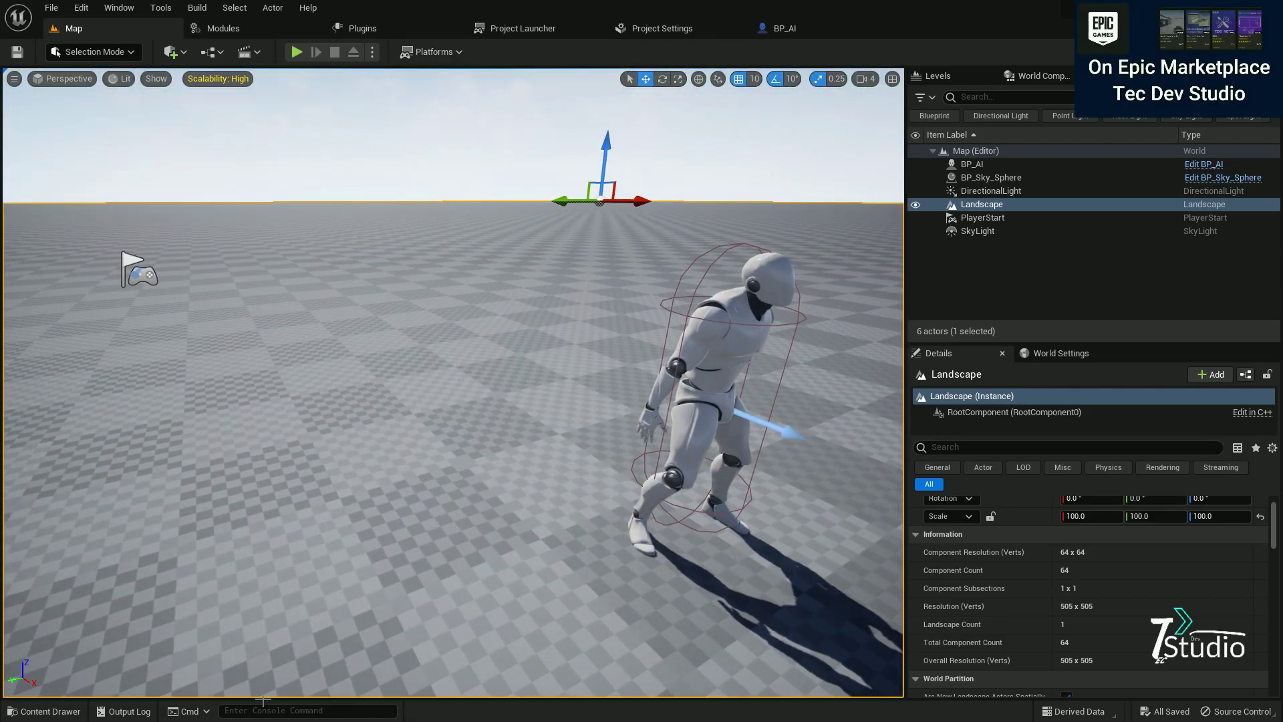
Step: Create an Animation Blueprint named BP_AI_Ani in the TecDevStudio folder, based on SK_Mannequin_Skeleton
left_click(44, 711)
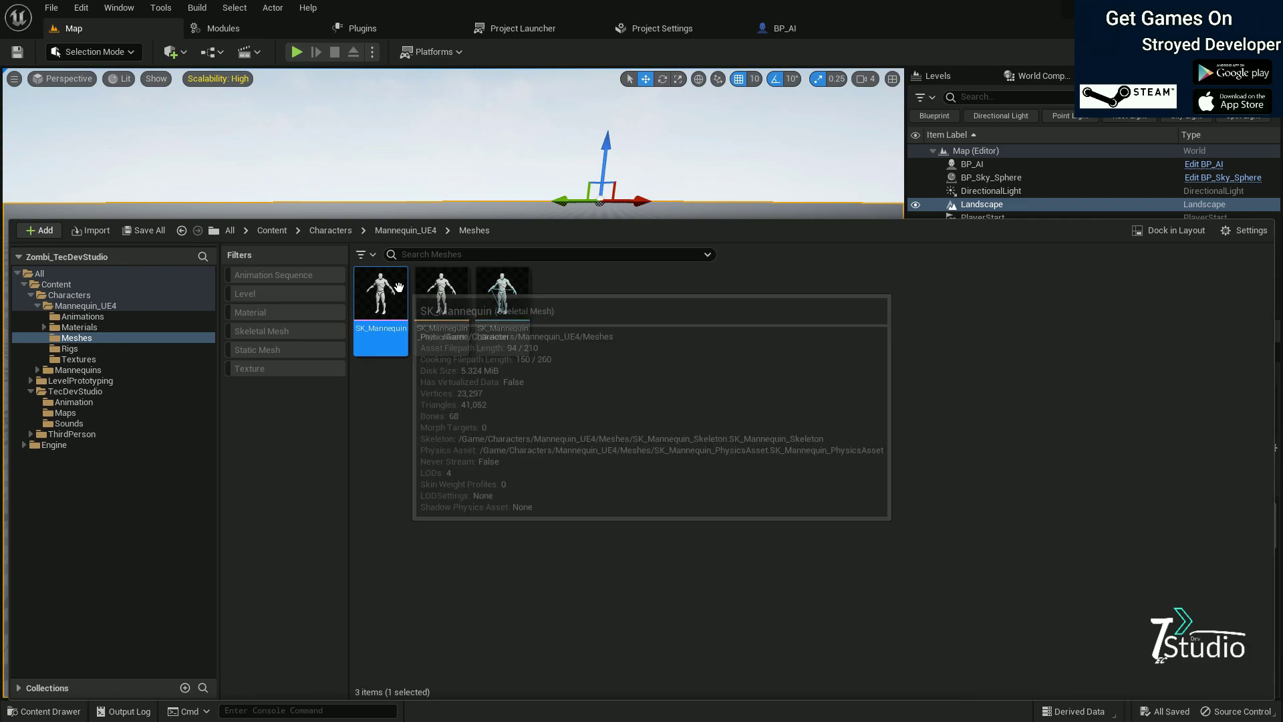
left_click(112, 305)
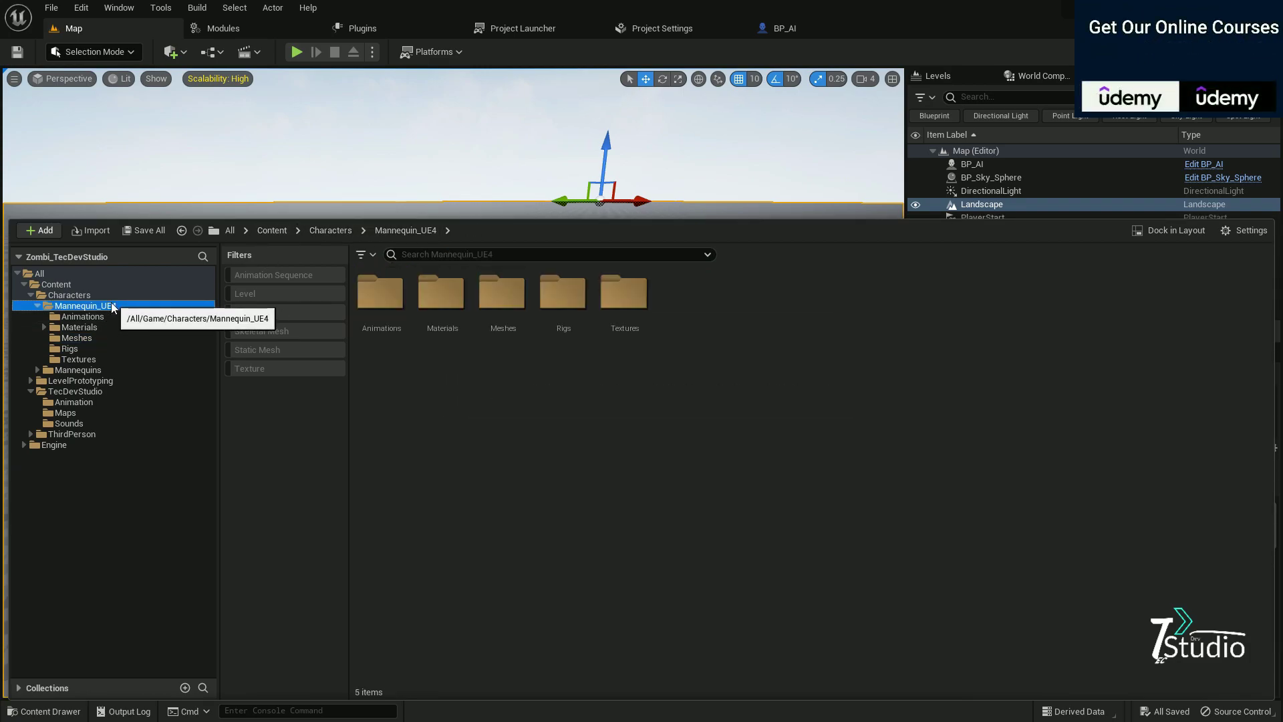
left_click(100, 394)
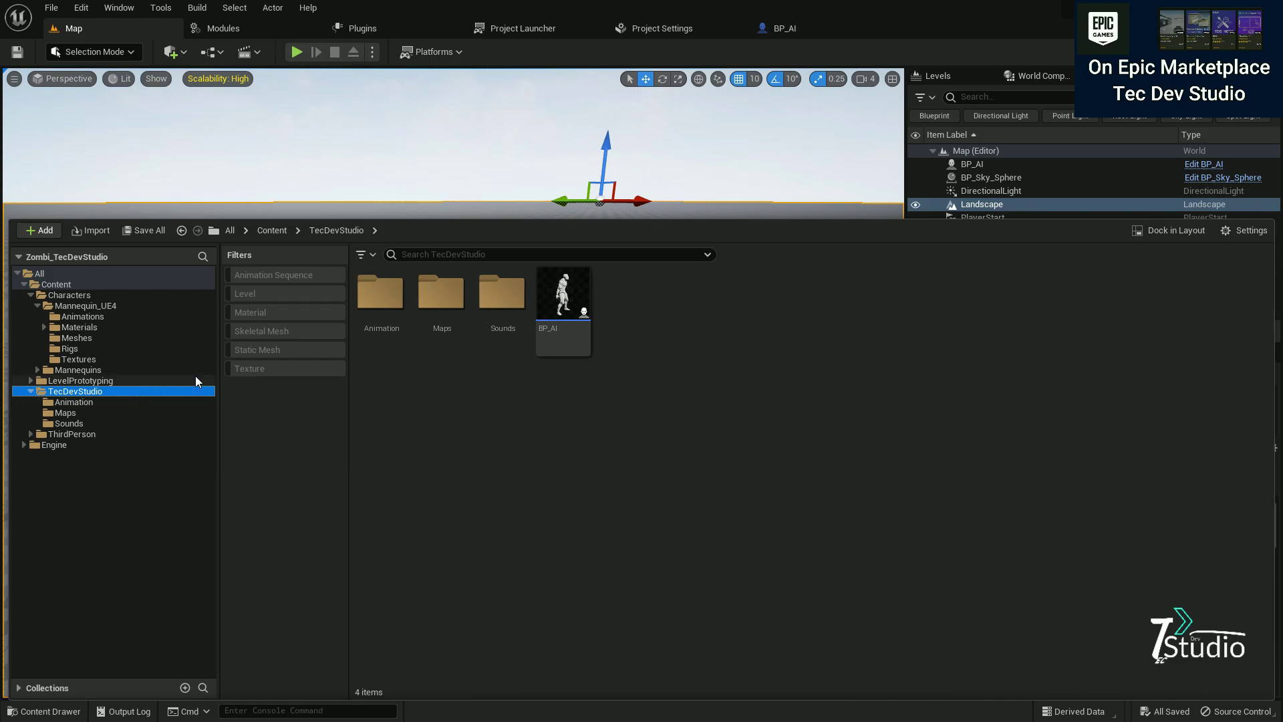
right_click(611, 297)
mouse_move(674, 477)
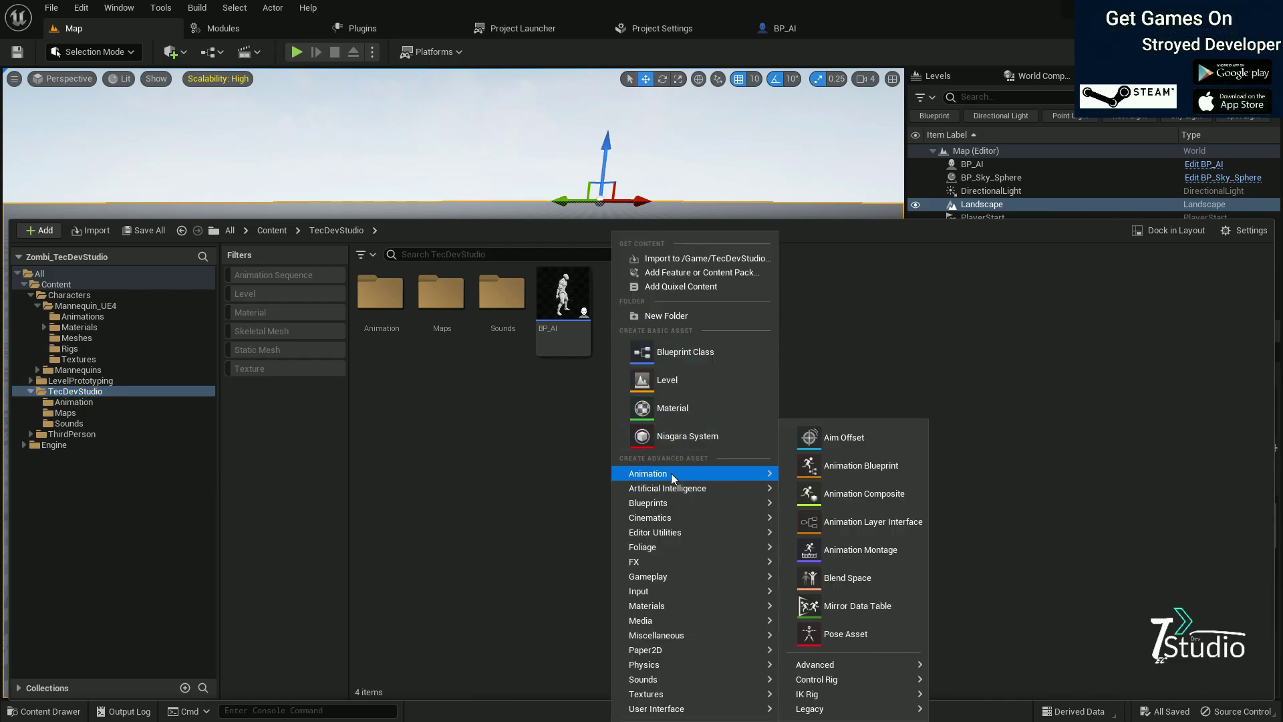
left_click(818, 475)
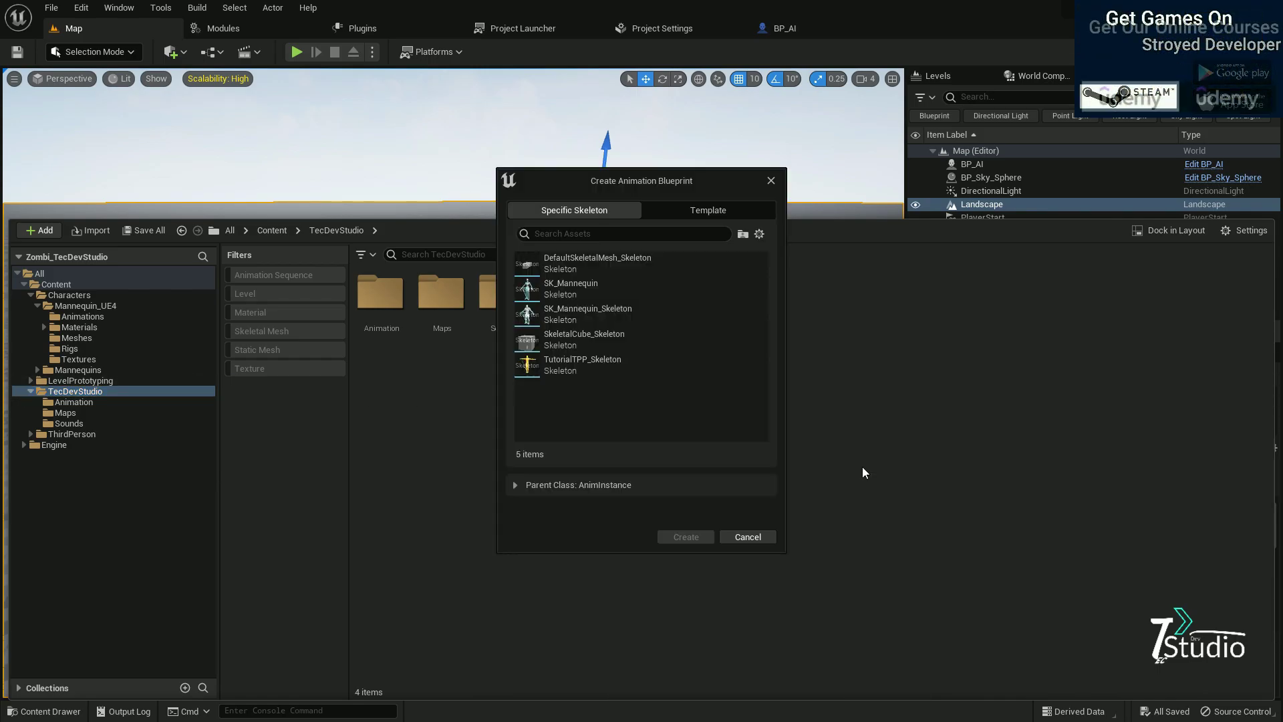
left_click(552, 317)
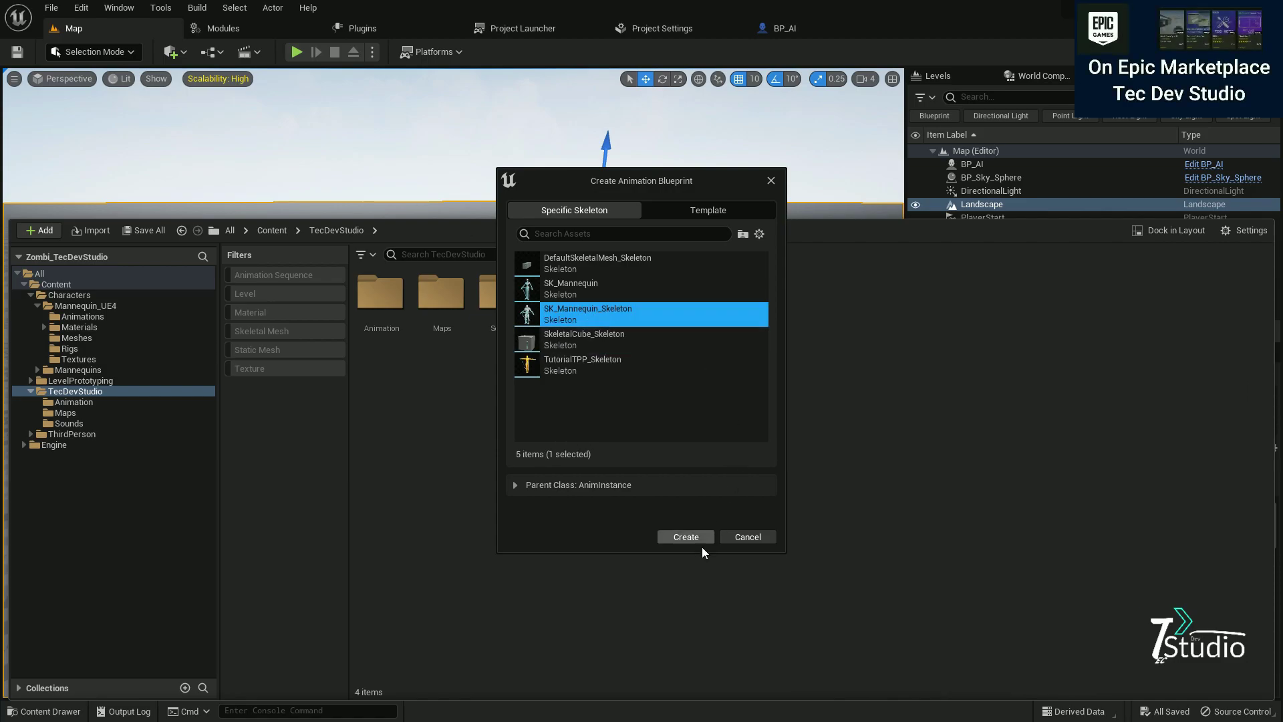
left_click(699, 541)
key("BackSpace")
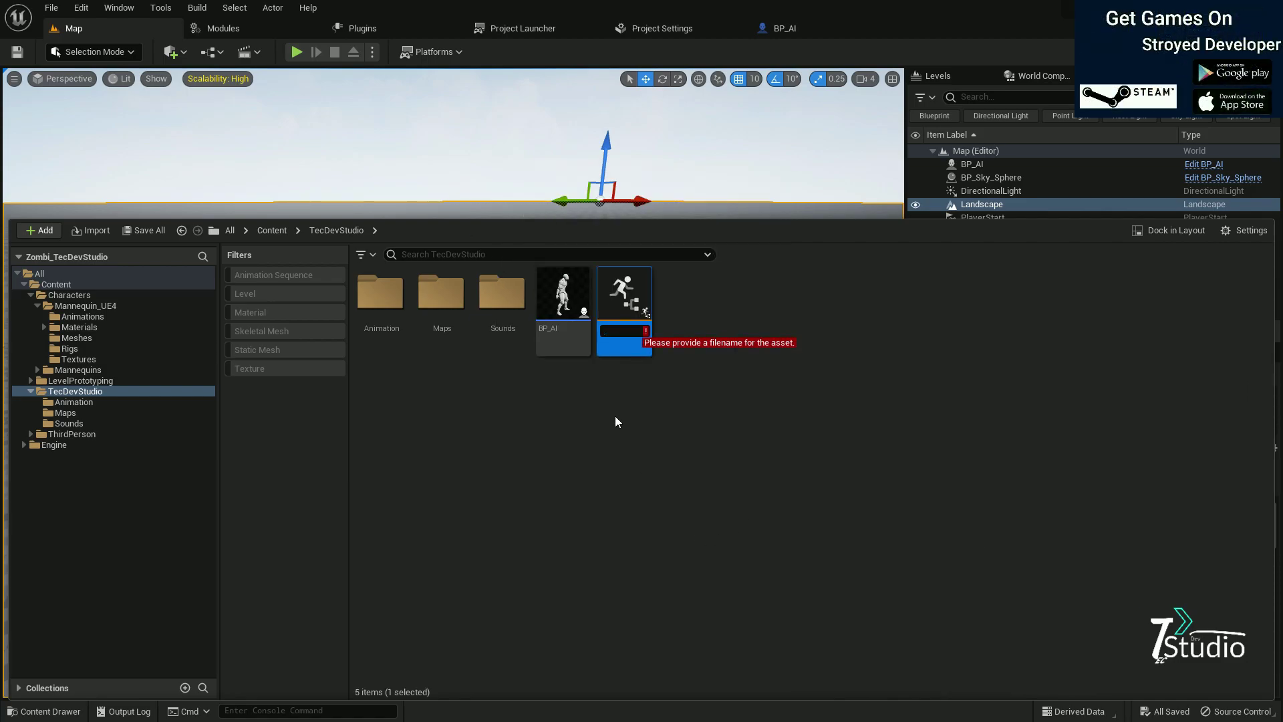
type("BP_AI_Ani")
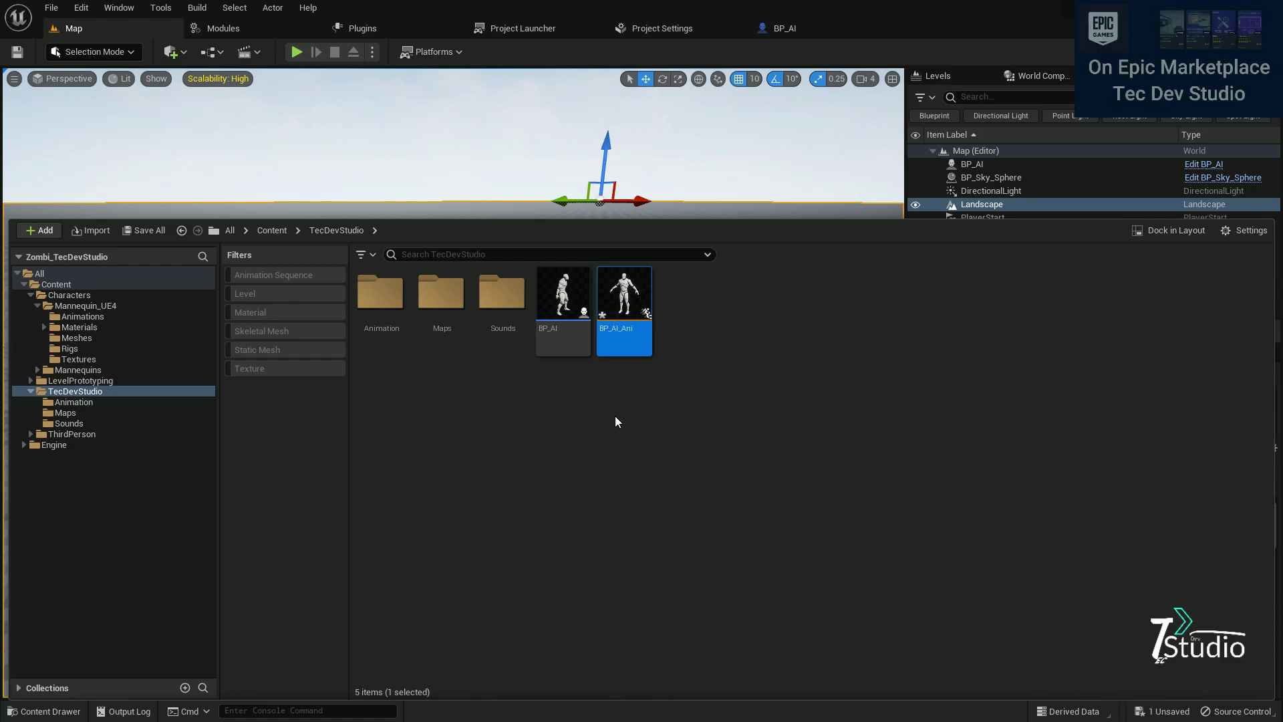
Step: Open the BP_AI_Ani animation blueprint at its AnimGraph with the Output Pose node in view
double_click(623, 294)
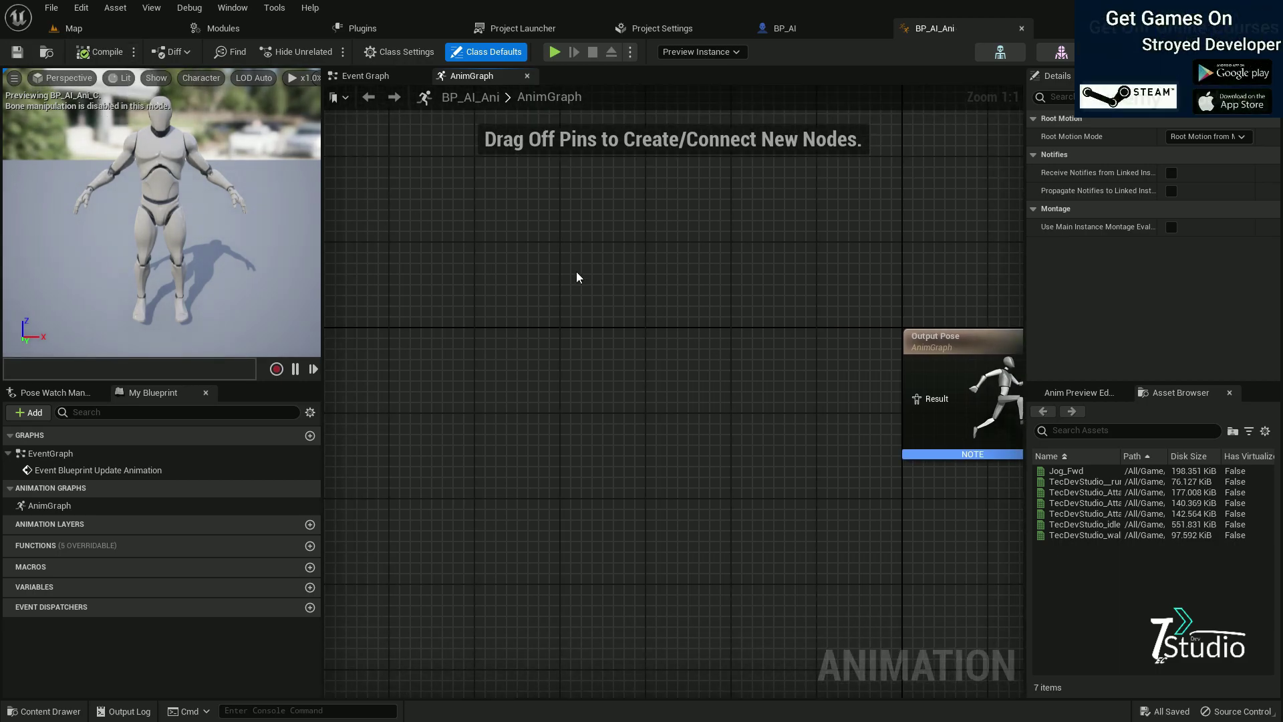
right_click_drag(690, 295, 631, 312)
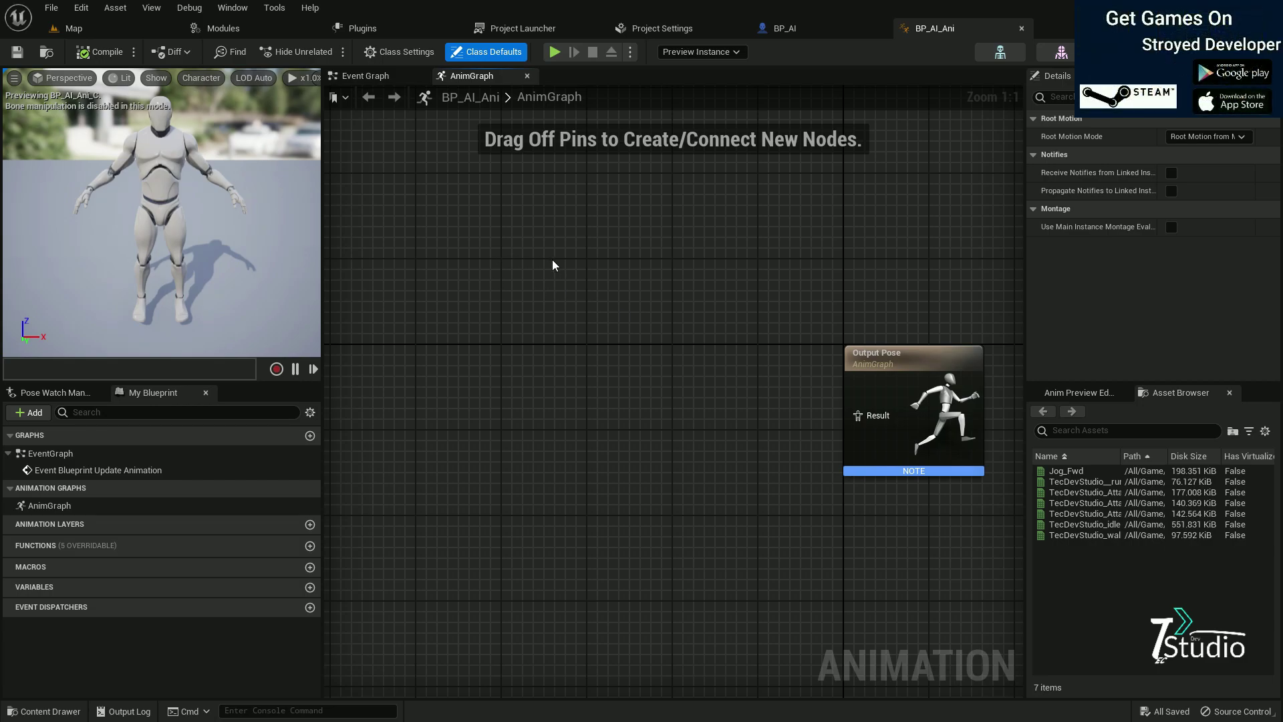
right_click_drag(583, 310, 537, 295)
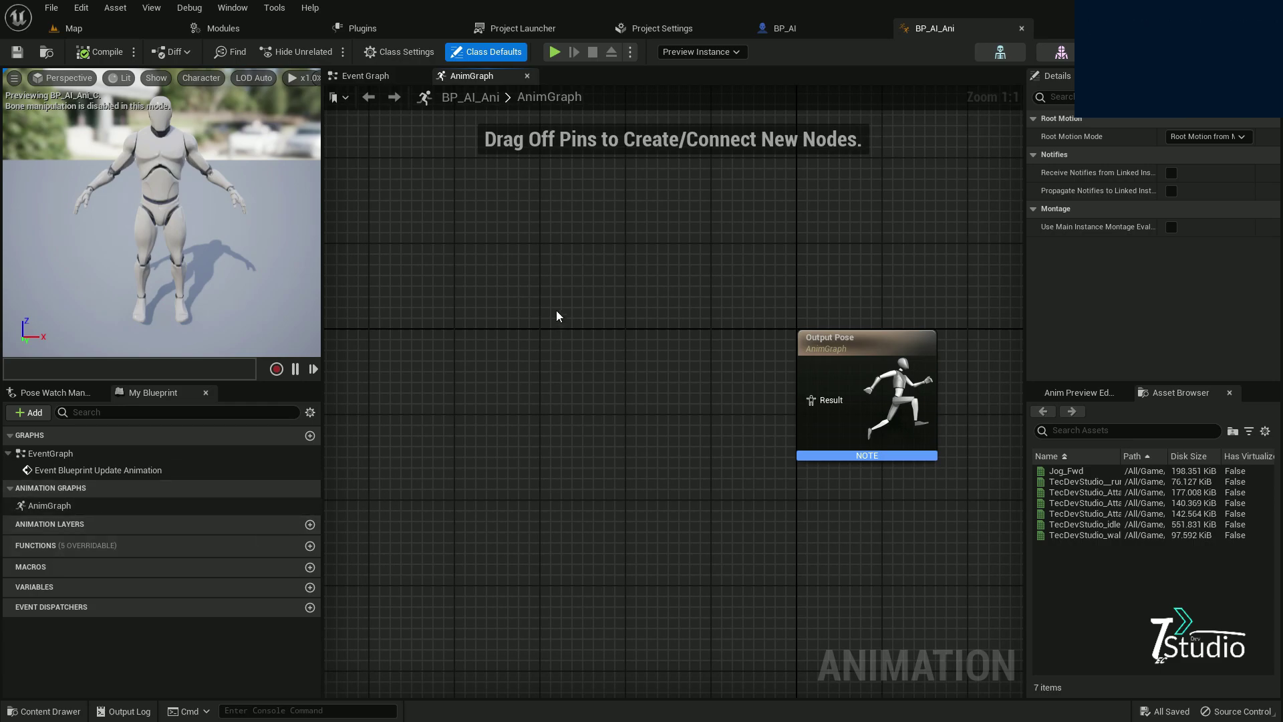
Step: Add a State Machine node to the AnimGraph and place it to the left of the Output Pose node
right_click(540, 286)
type("new")
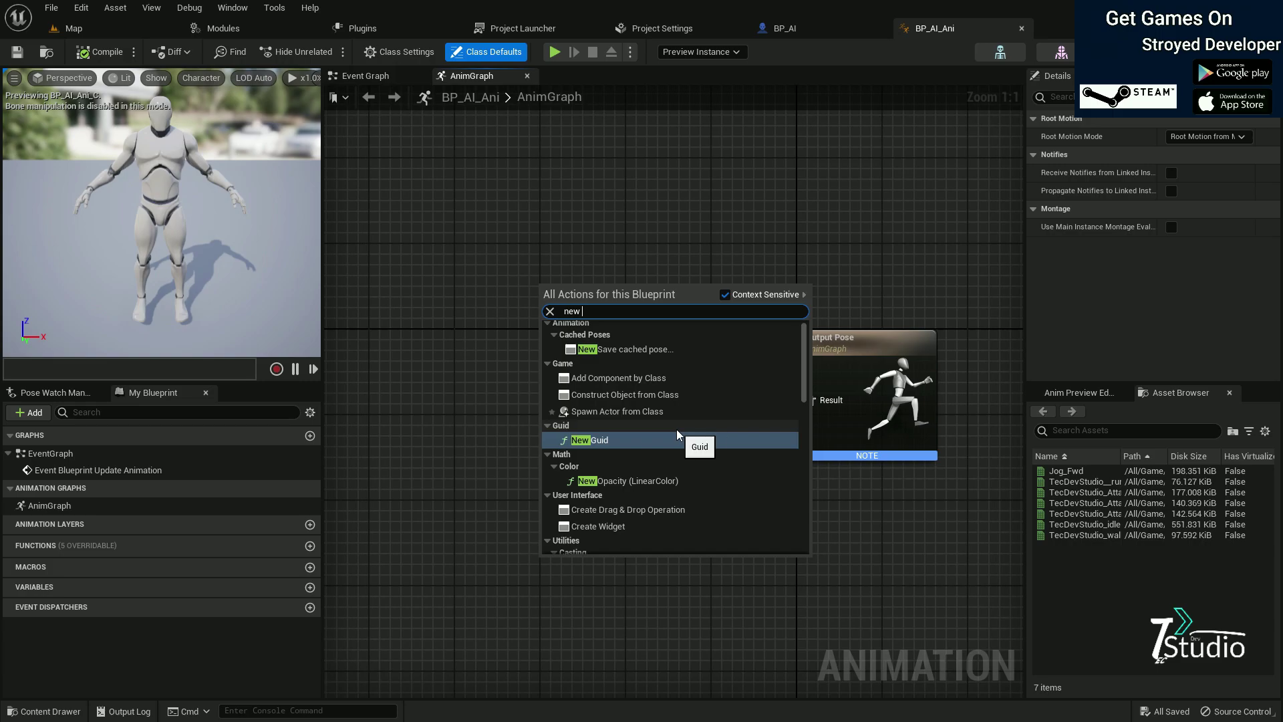
type(" s")
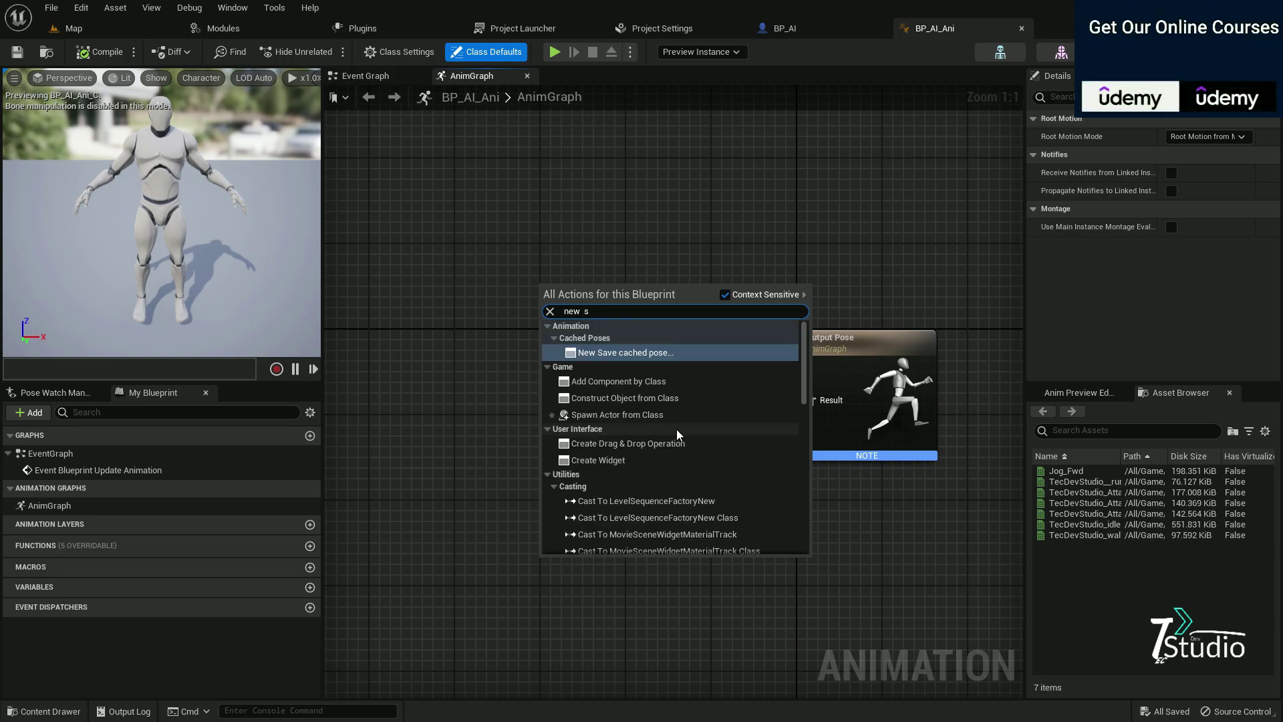
key("BackSpace")
type("mach")
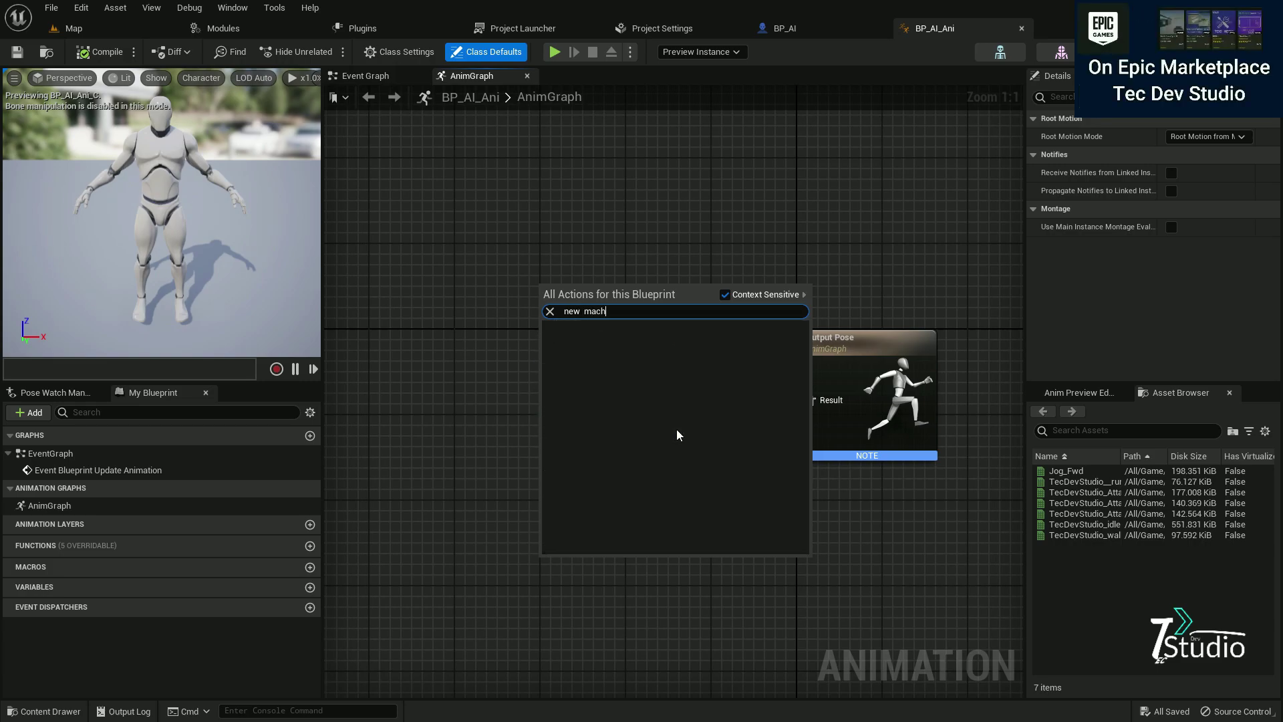
key("BackSpace")
key("BackSpace")
key("BackSpace")
key("BackSpace")
key("BackSpace")
key("BackSpace")
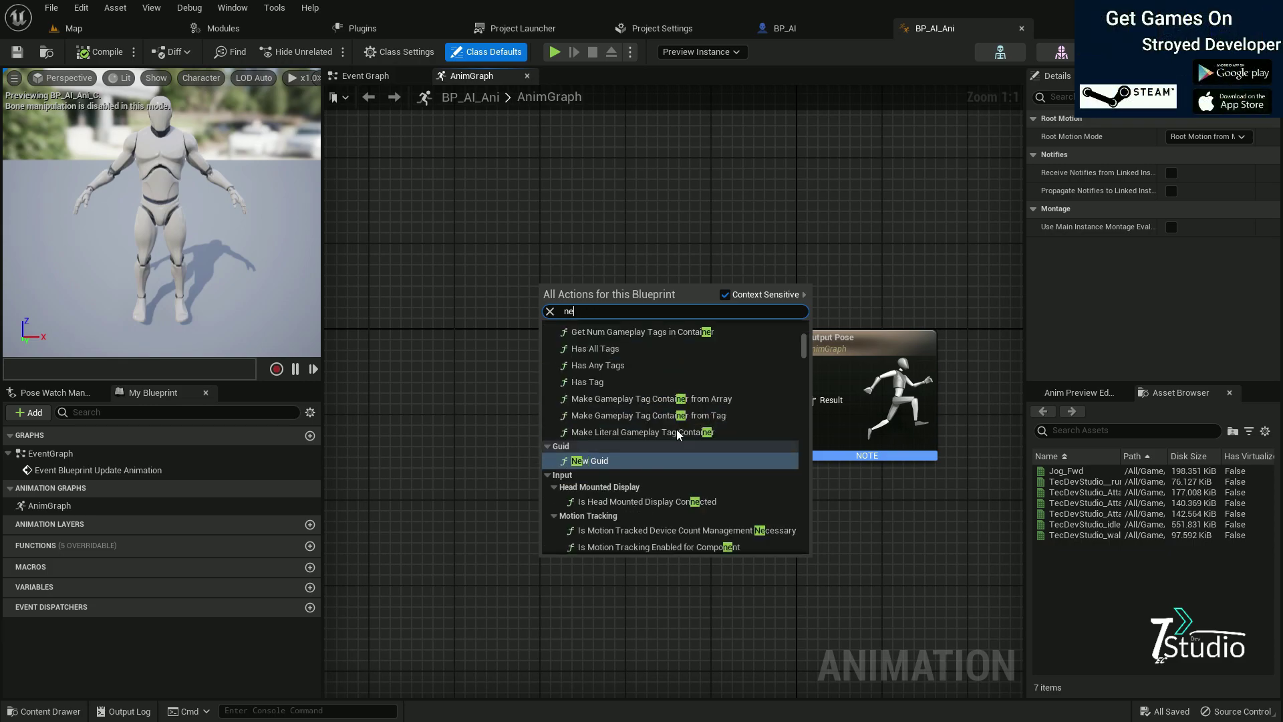
type("sta")
key("BackSpace")
key("BackSpace")
key("BackSpace")
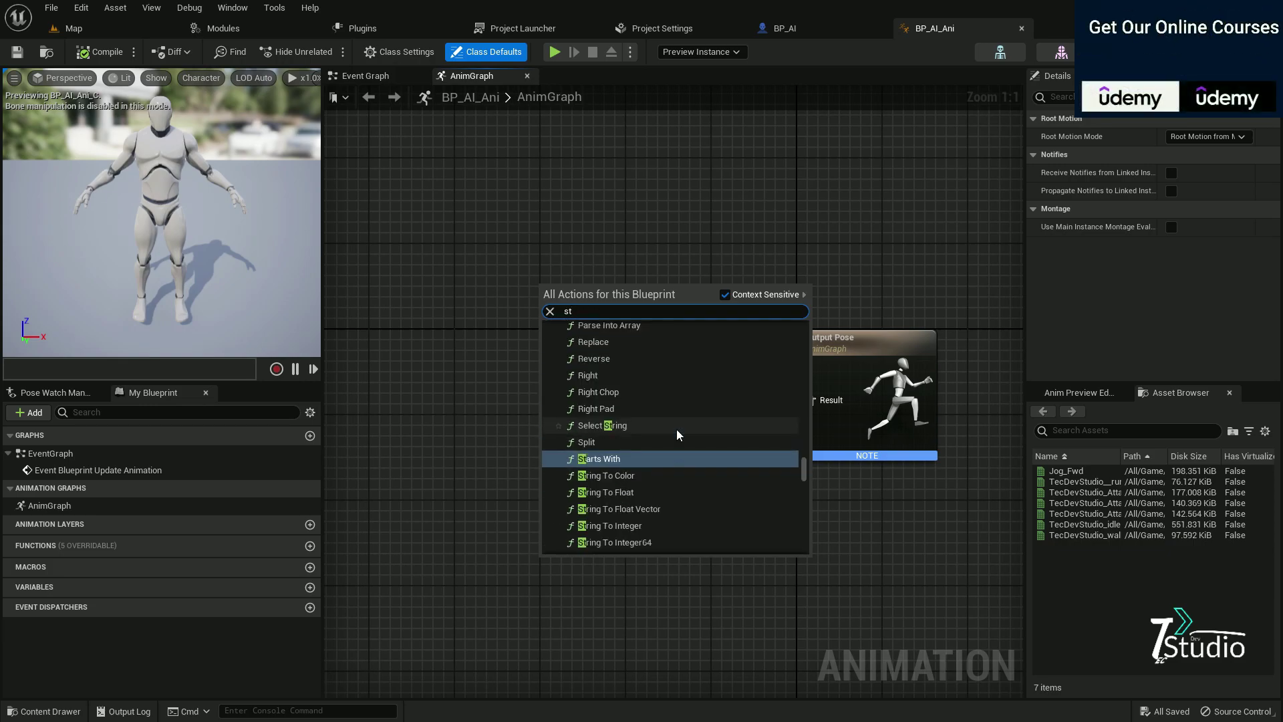
type("mac")
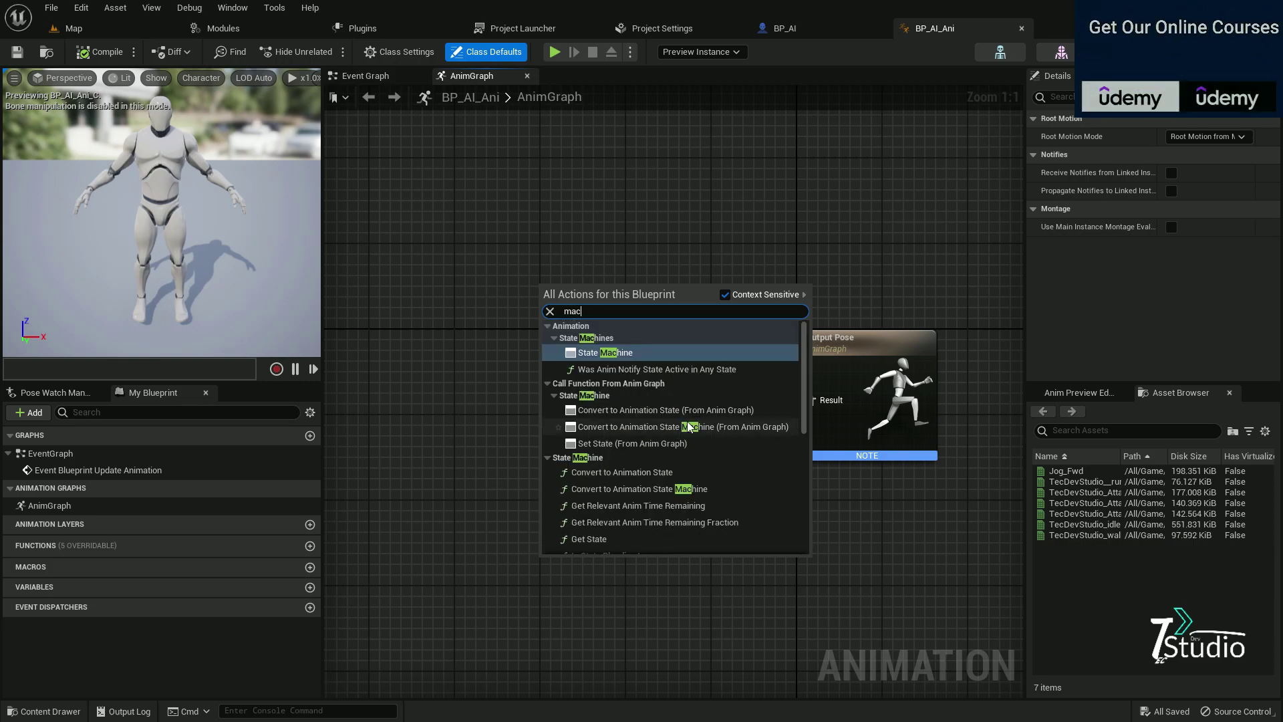
left_click(635, 350)
left_click_drag(573, 304, 552, 410)
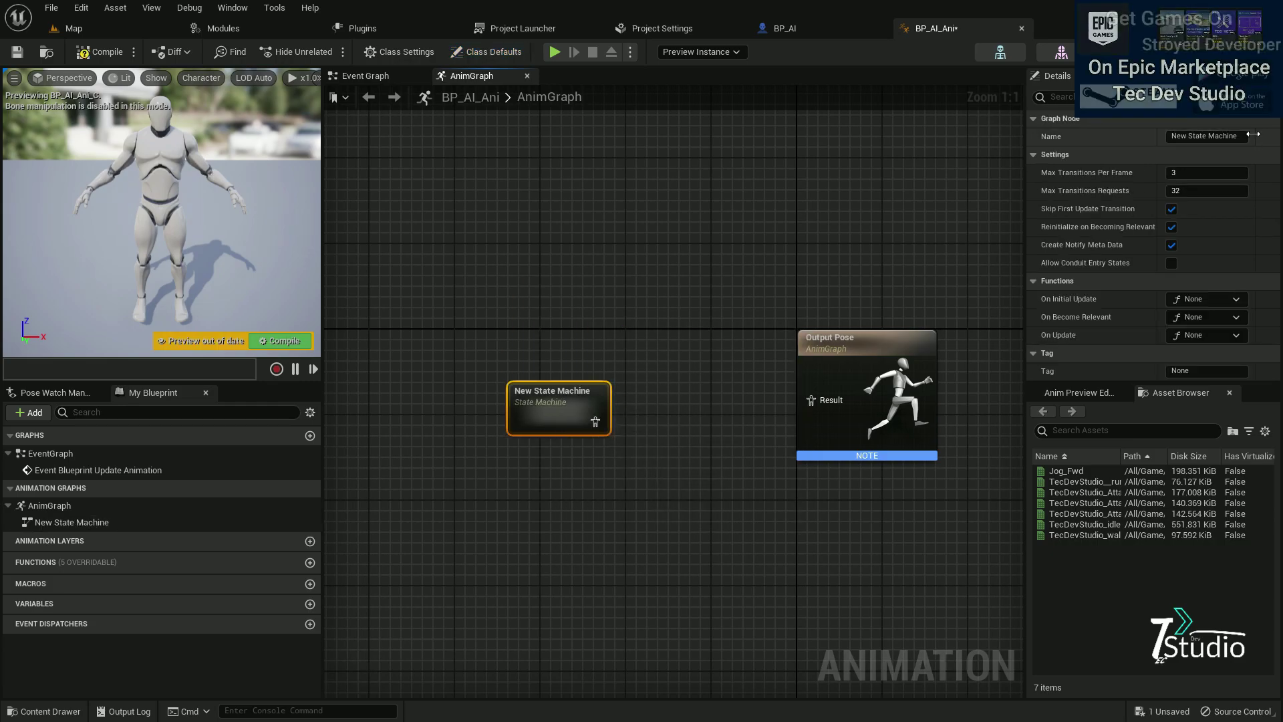
Step: Add a New Save cached pose node to the right of the New State Machine node, connected to its output
left_click(695, 423)
scroll(695, 423, "up", 3)
left_click(475, 226)
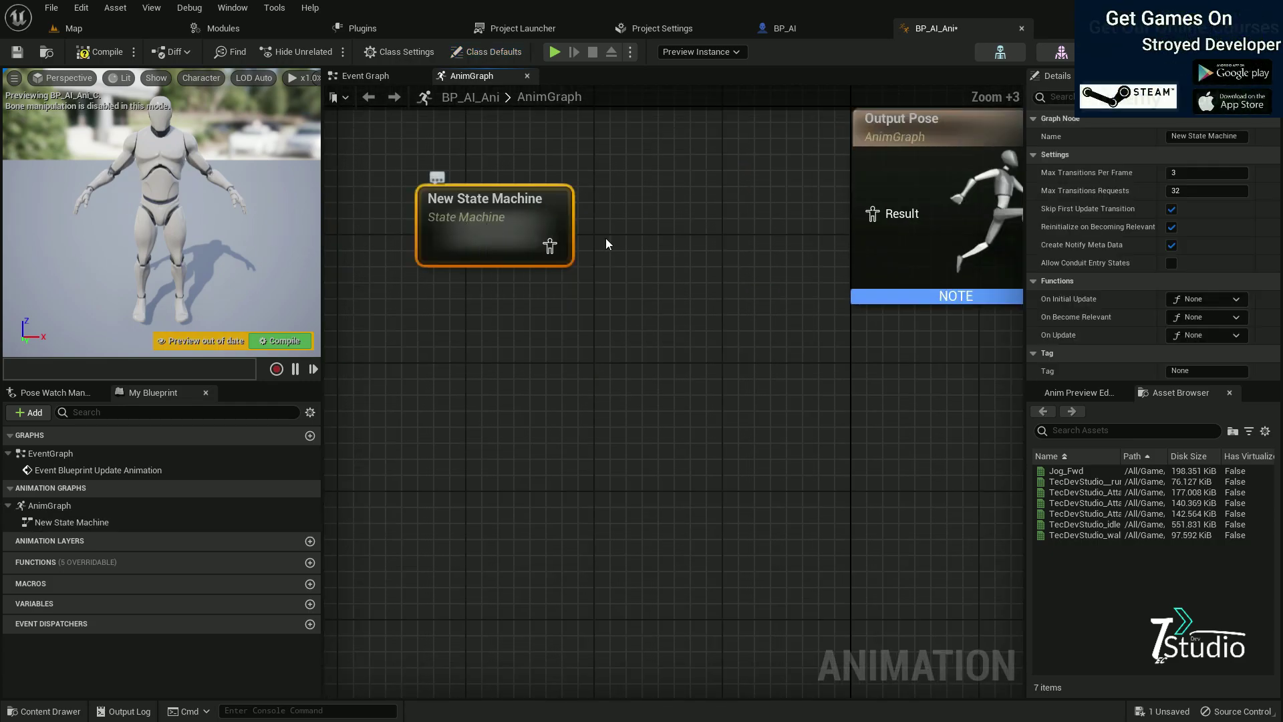
right_click_drag(606, 238, 683, 360)
left_click_drag(588, 366, 553, 306)
left_click(588, 503)
scroll(562, 280, "up", 1)
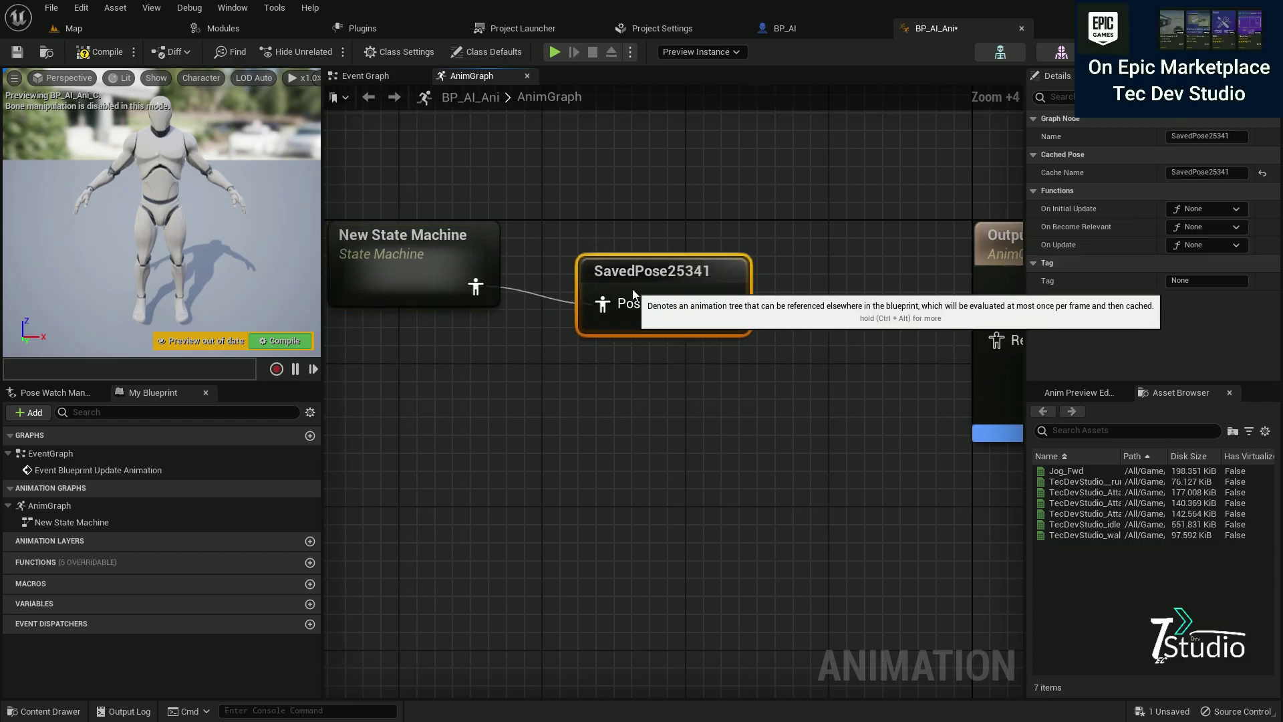
Step: Rename the cached pose node connected to the state machine as Save Data
left_click(1203, 136)
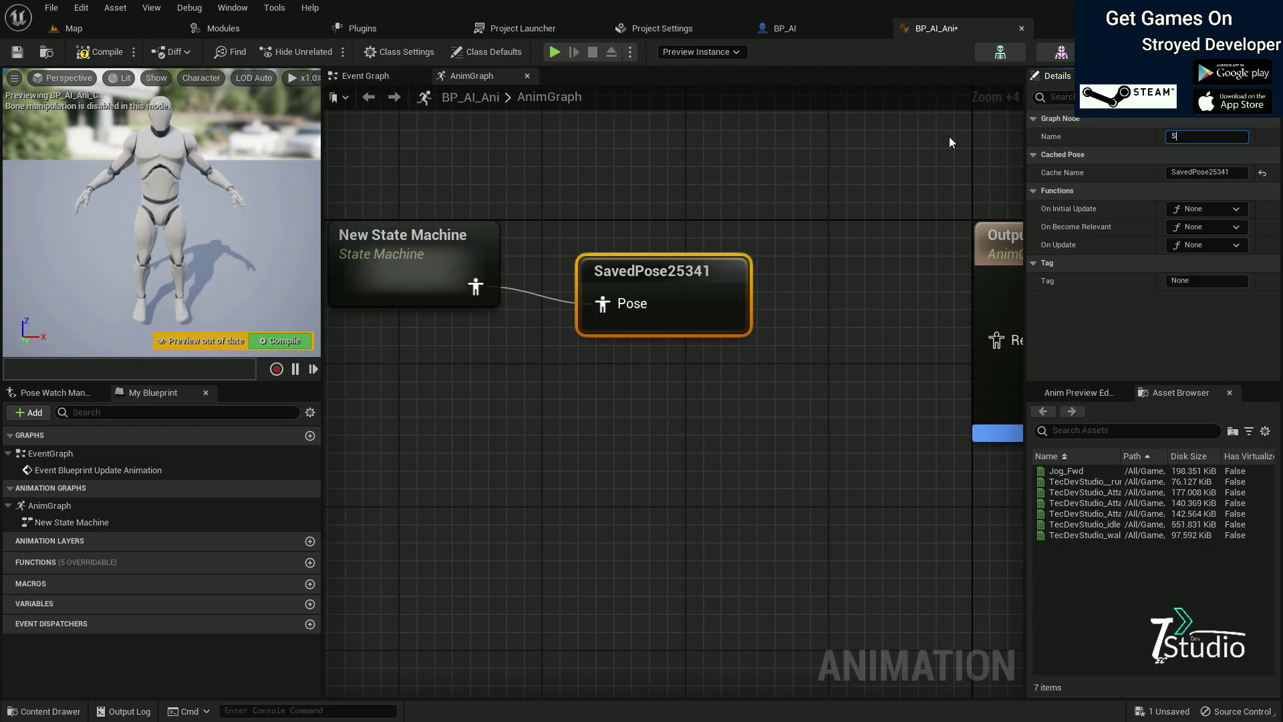
type("Save Data")
key("Return")
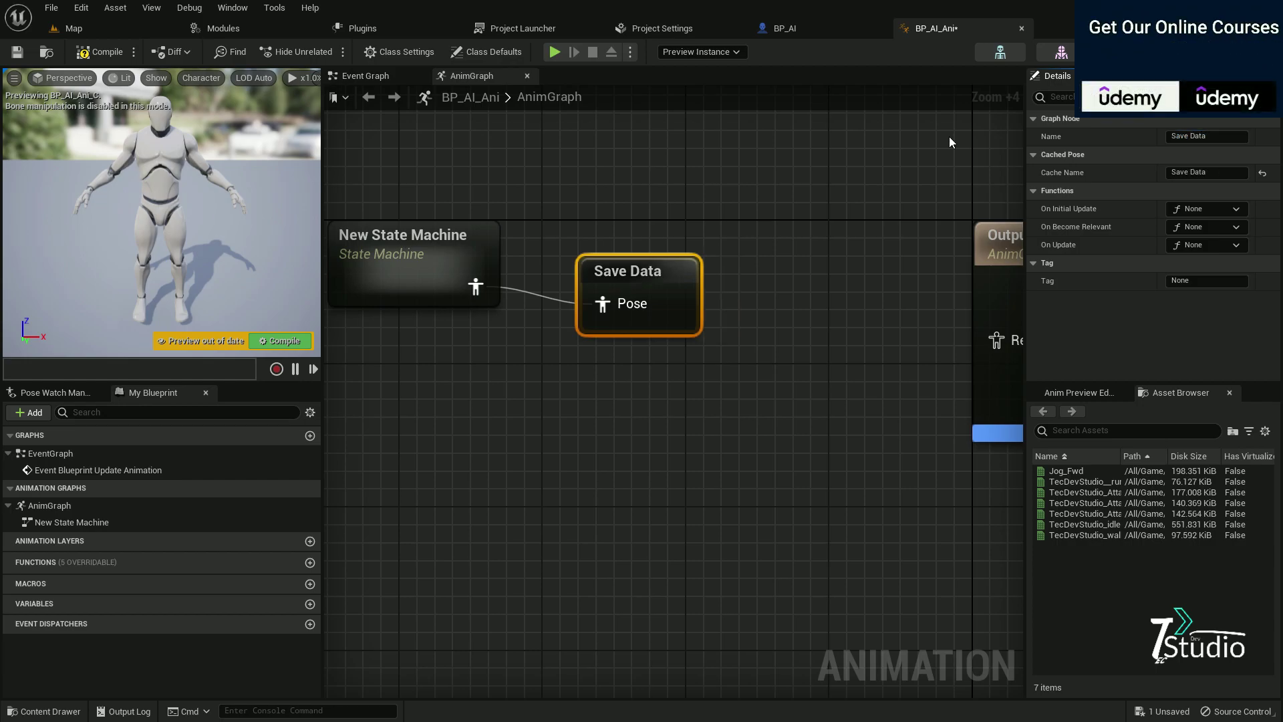
Step: Add a Use cached pose 'Save Data' node and place it below the New State Machine node
right_click_drag(712, 288, 846, 220)
right_click(536, 310)
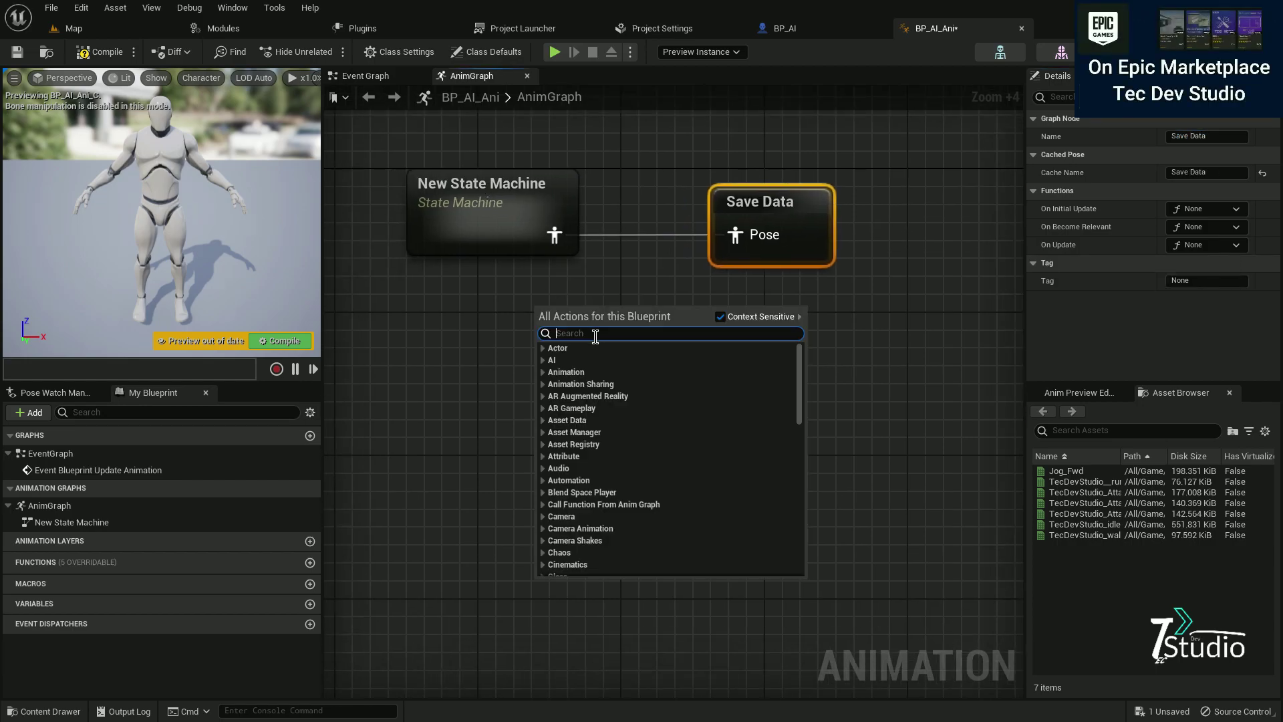
type("sav")
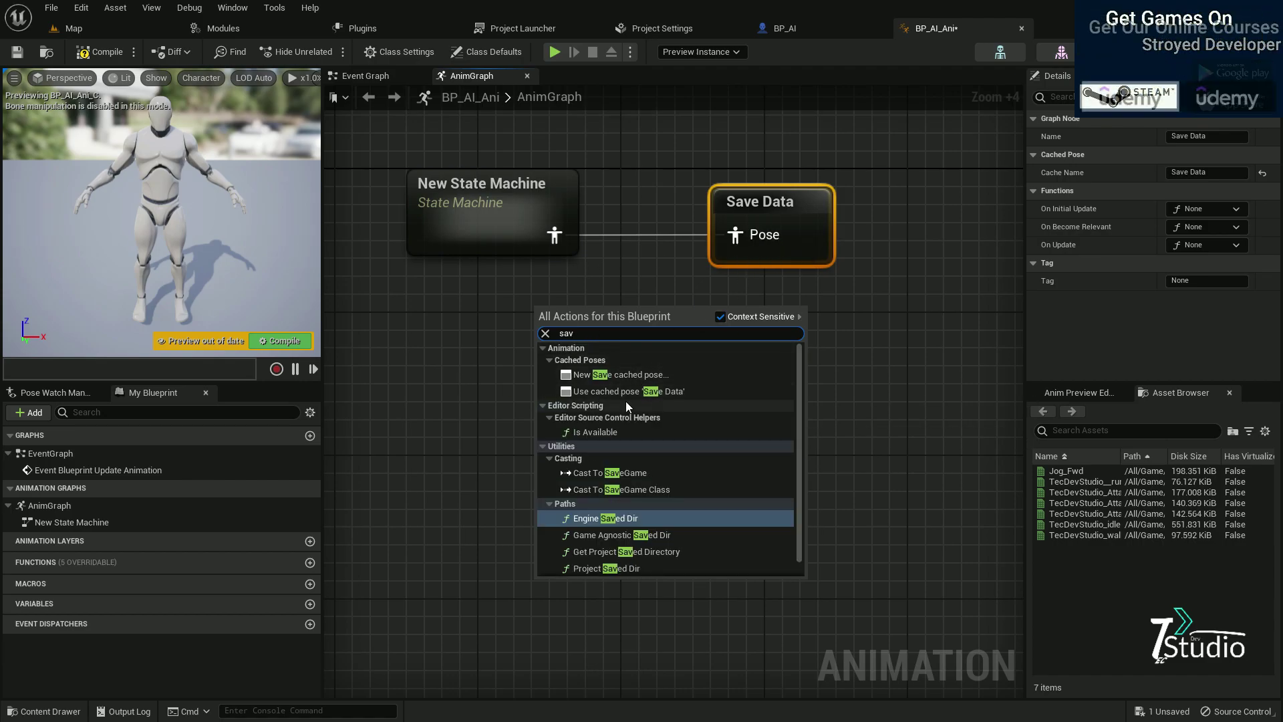
left_click(604, 390)
left_click_drag(693, 334, 481, 398)
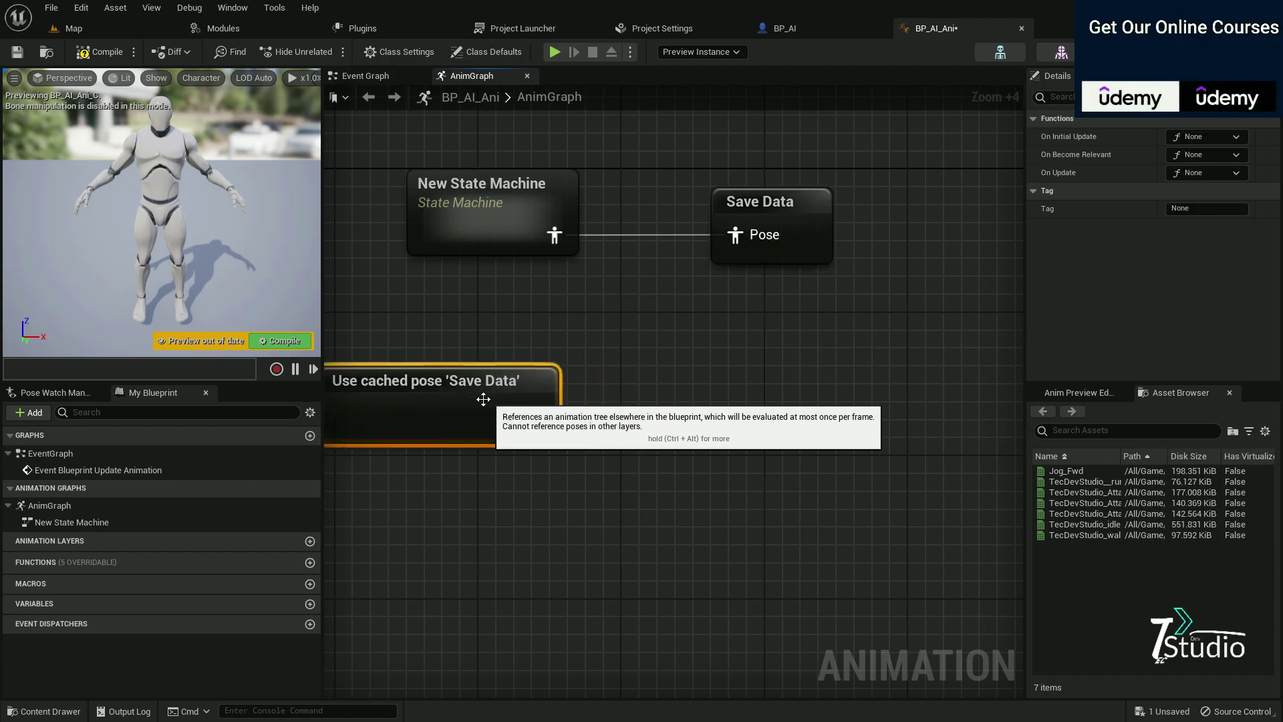
right_click(515, 402)
left_click(453, 402)
right_click_drag(453, 402, 526, 383)
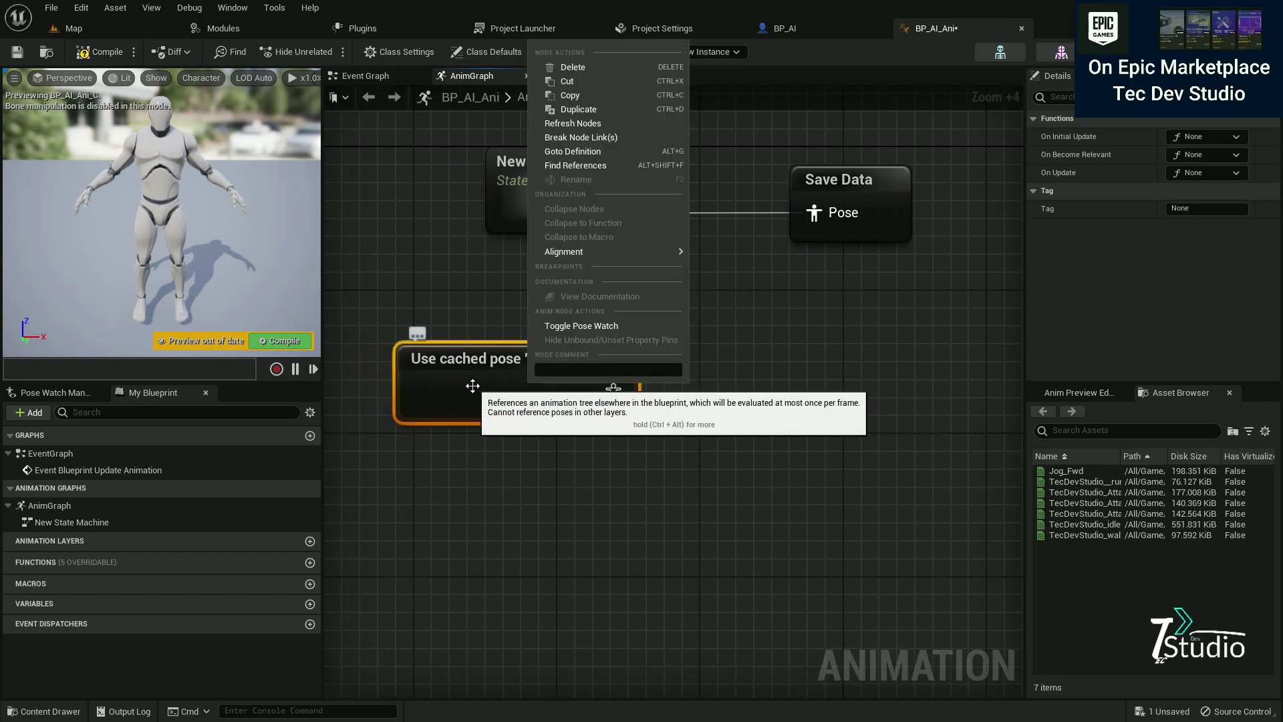
Step: Add a second Use cached pose 'Save Data' node and place it directly below the first one
right_click(642, 469)
type("uus")
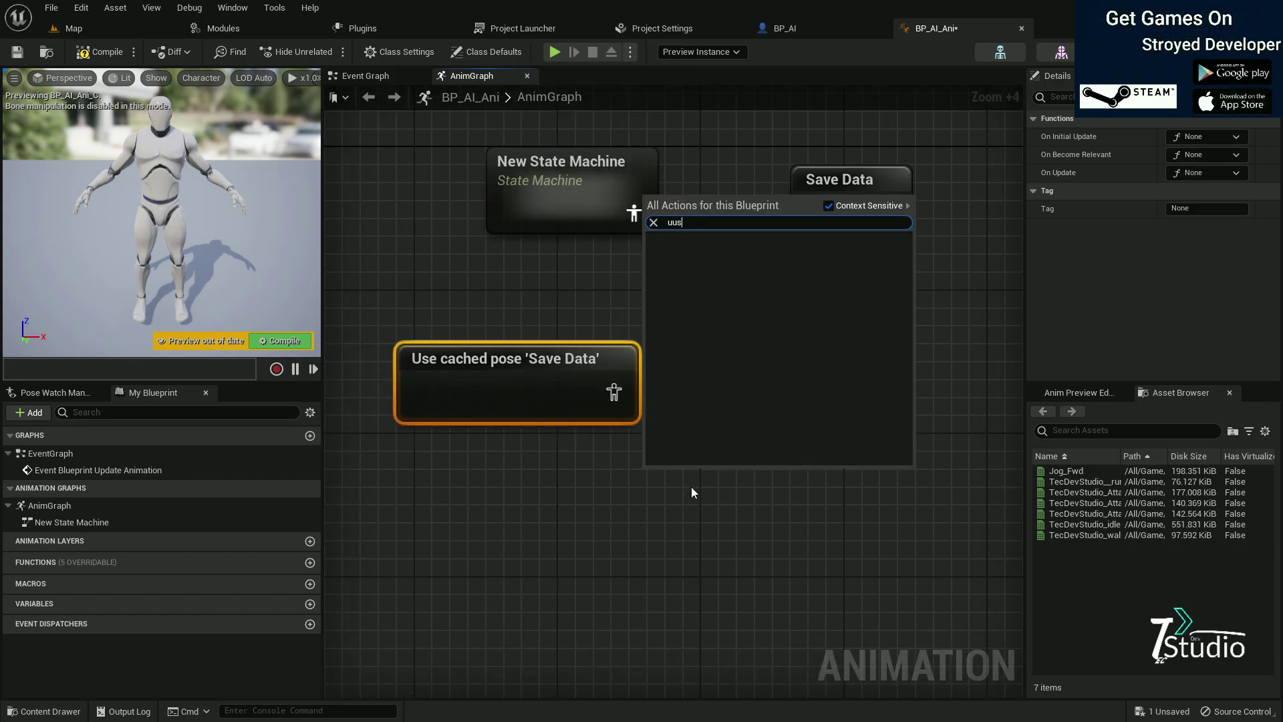
key("BackSpace")
key("BackSpace")
key("BackSpace")
type("sue")
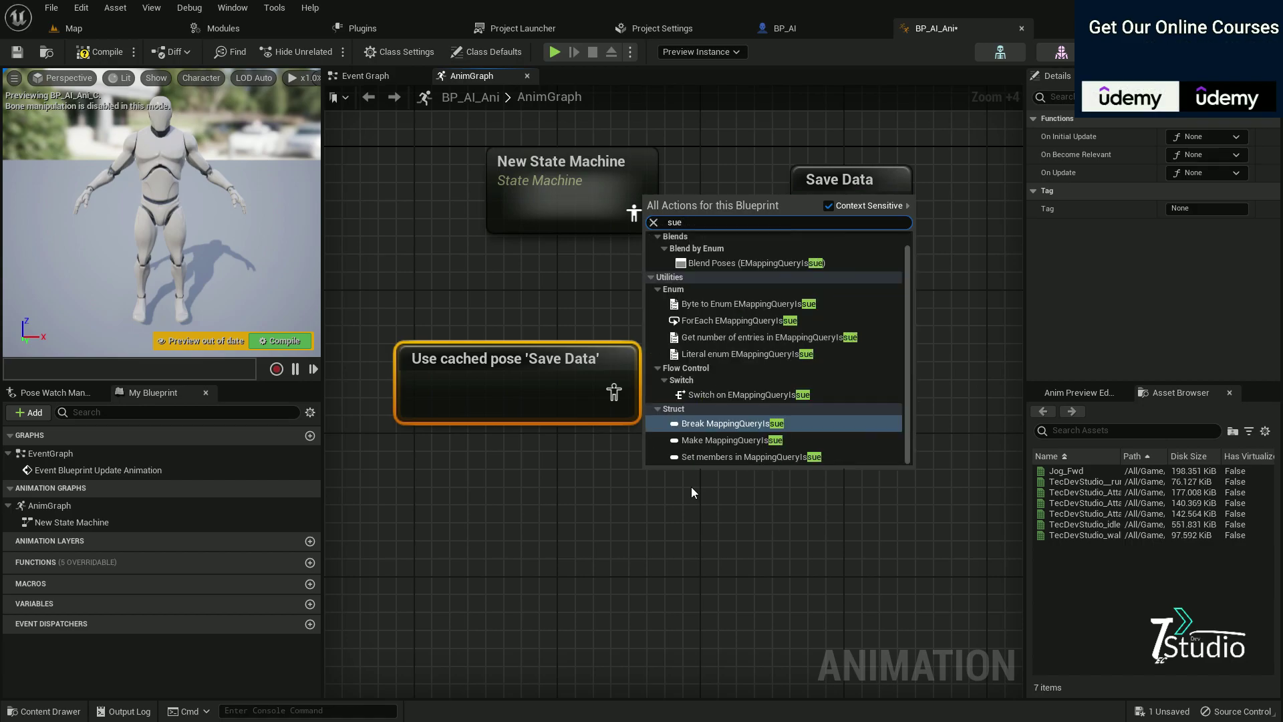
type(" sa")
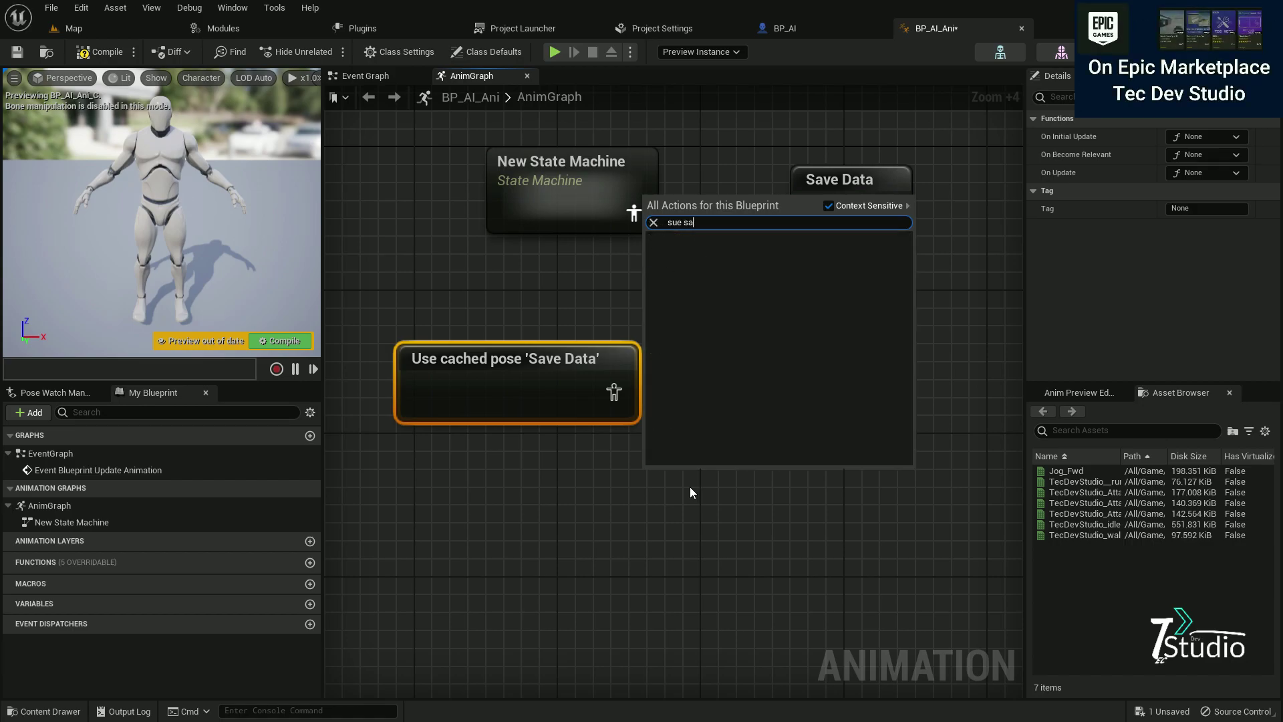
type("v")
key("BackSpace")
key("BackSpace")
key("BackSpace")
key("BackSpace")
key("BackSpace")
key("BackSpace")
key("BackSpace")
type("use")
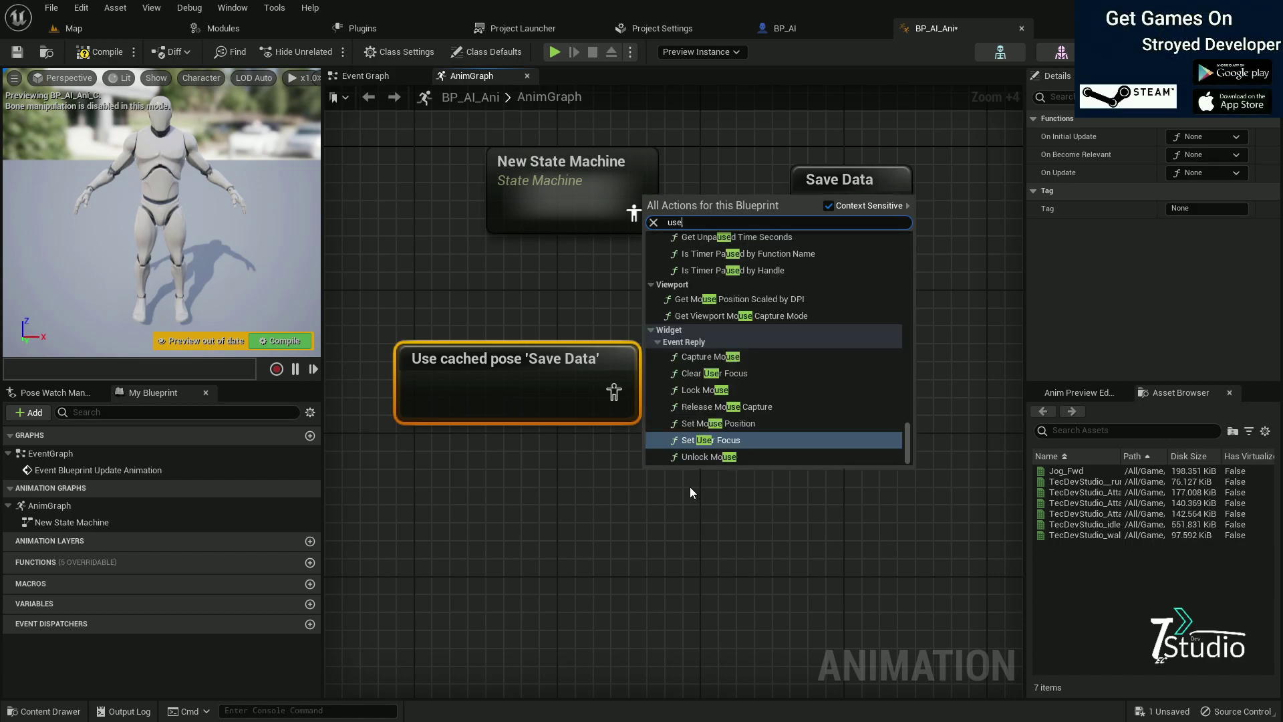
type(" save")
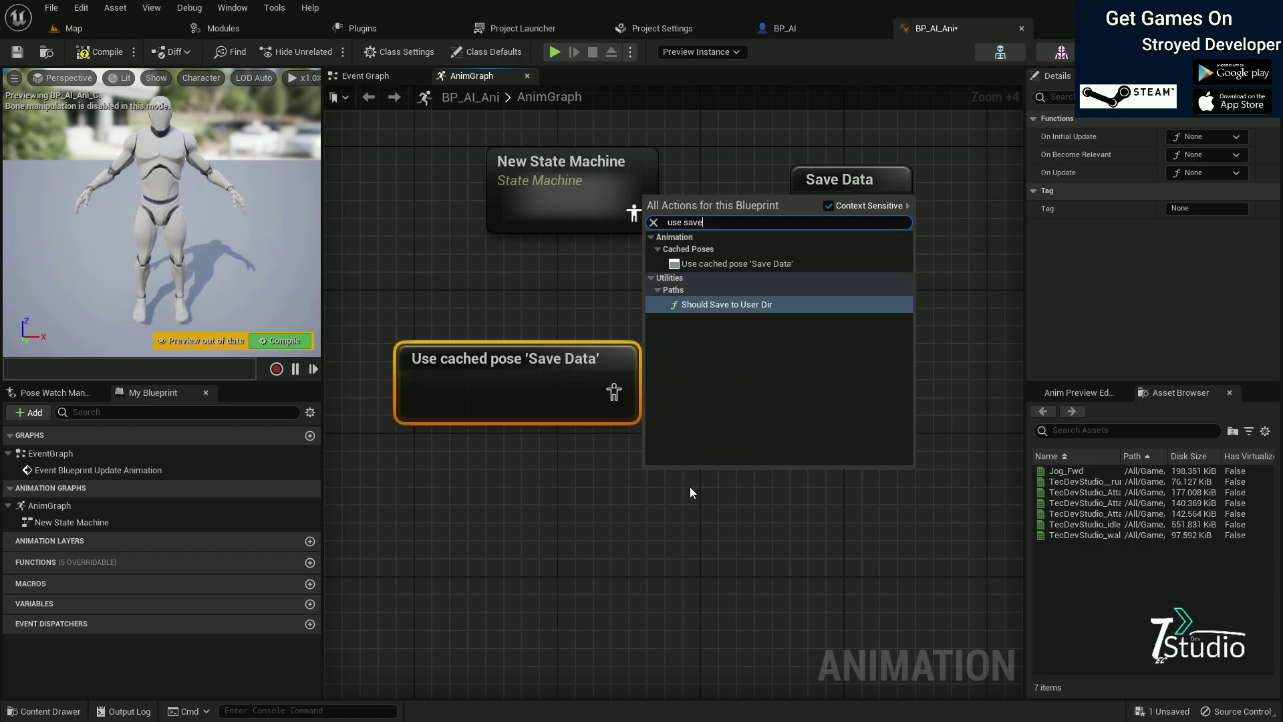
left_click(745, 258)
left_click_drag(709, 476, 495, 493)
right_click_drag(739, 539, 728, 426)
left_click_drag(613, 421, 575, 456)
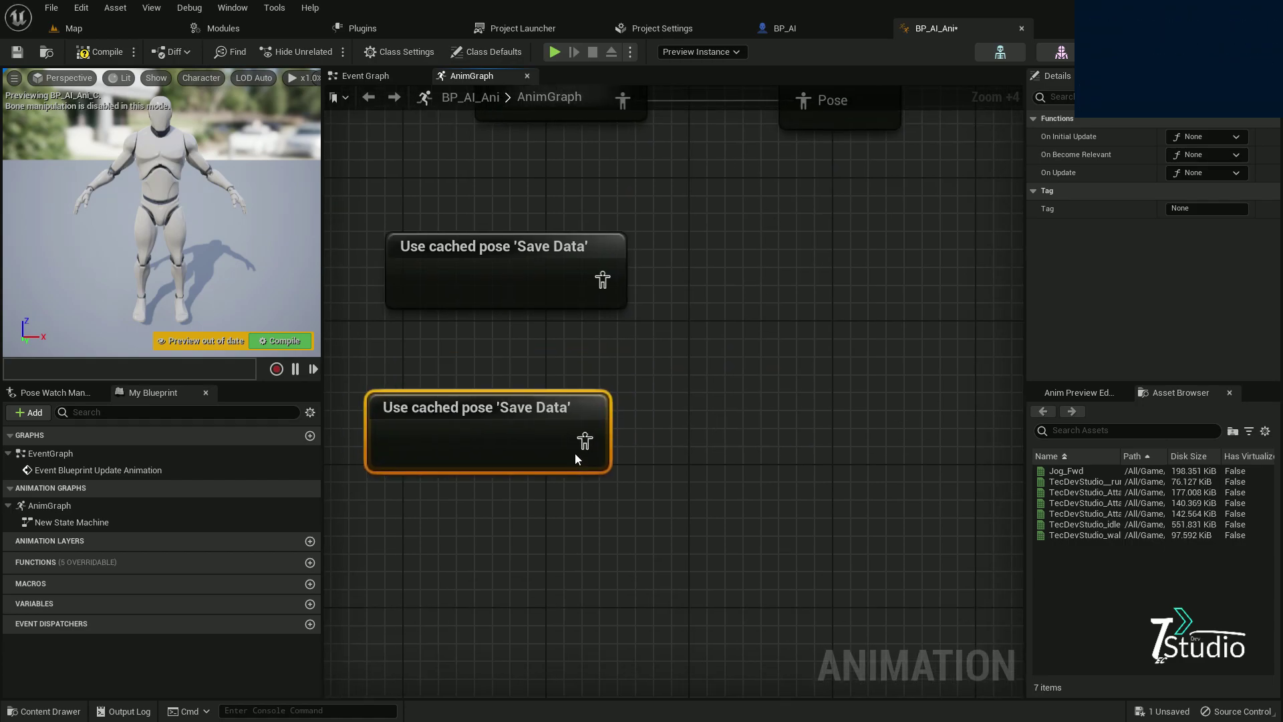
Step: Add a Layered blend per bone node from the output of the upper Use cached pose 'Save Data' node
right_click_drag(580, 408, 507, 404)
right_click_drag(487, 287, 612, 346)
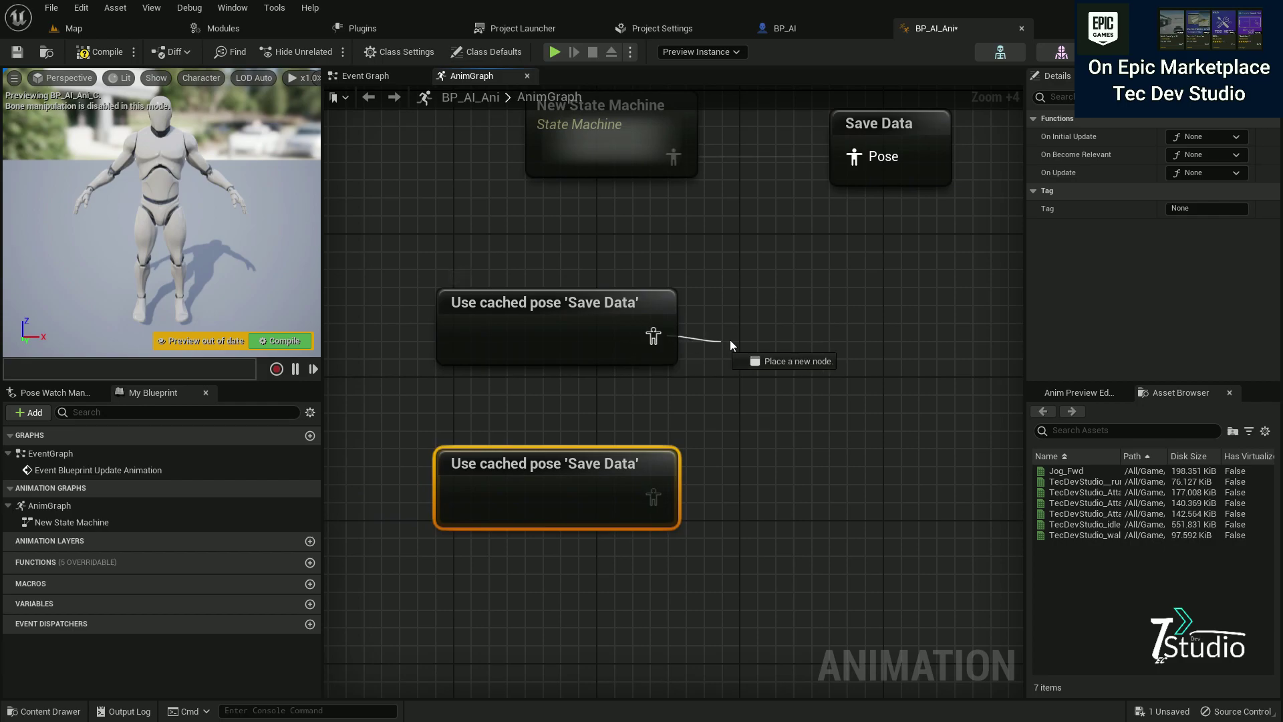
left_click_drag(729, 340, 730, 338)
type("layer")
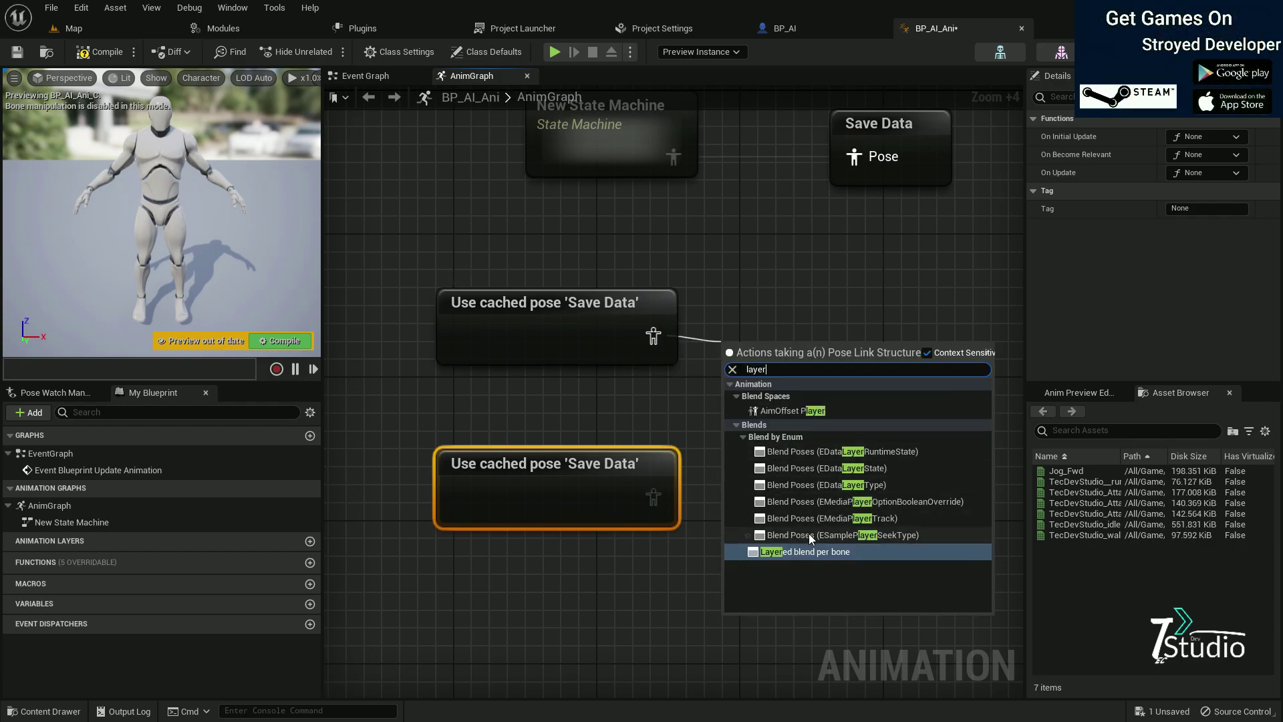